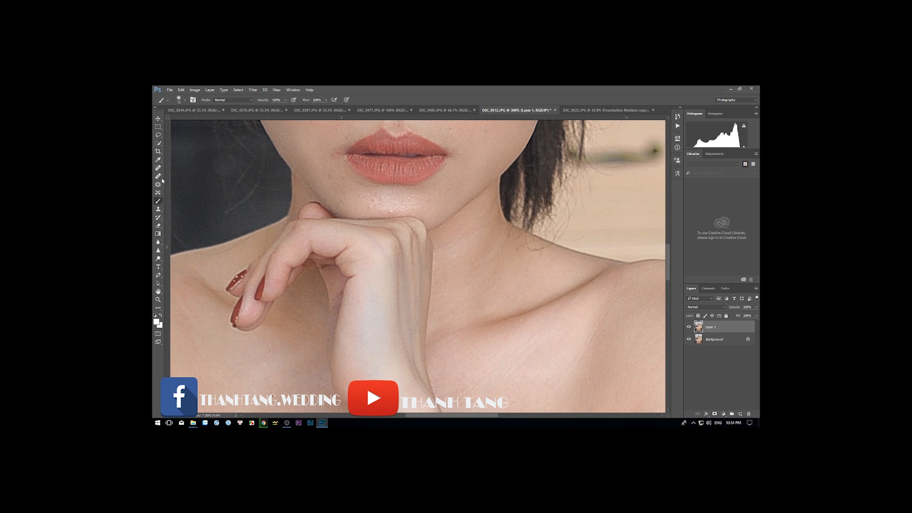
Remove the small blemishes on the forehead and around the brows of Layer 1 with the Spot Healing Brush.
left_click(158, 168)
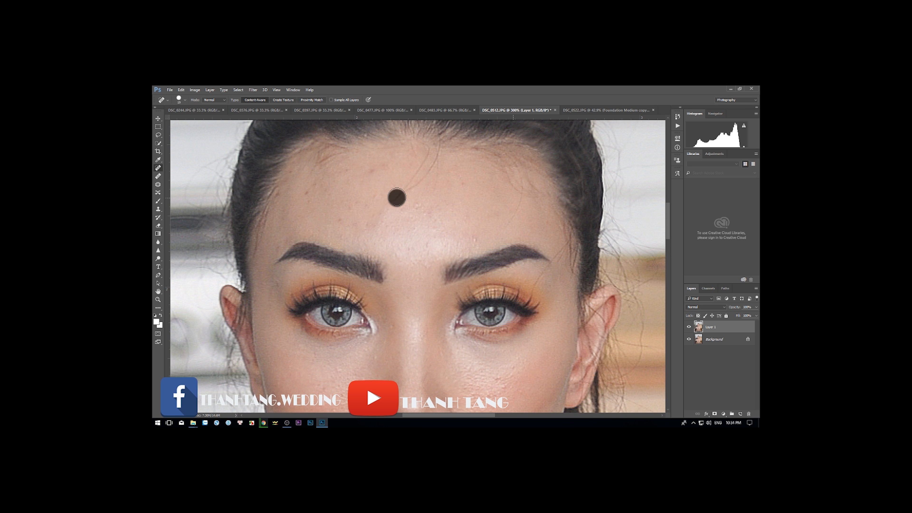
left_click(493, 224)
left_click(540, 280)
left_click(377, 168)
left_click(435, 164)
Spot-heal the small blemishes on the cheeks and the lower part of the face.
left_click_drag(520, 388, 507, 260)
left_click(495, 257)
left_click(509, 260)
mouse_move(374, 405)
left_mouse_down()
mouse_move(415, 273)
mouse_move(464, 287)
mouse_move(464, 263)
left_mouse_up()
left_click(376, 244)
left_click(400, 265)
left_click(419, 236)
left_click_drag(413, 188, 413, 285)
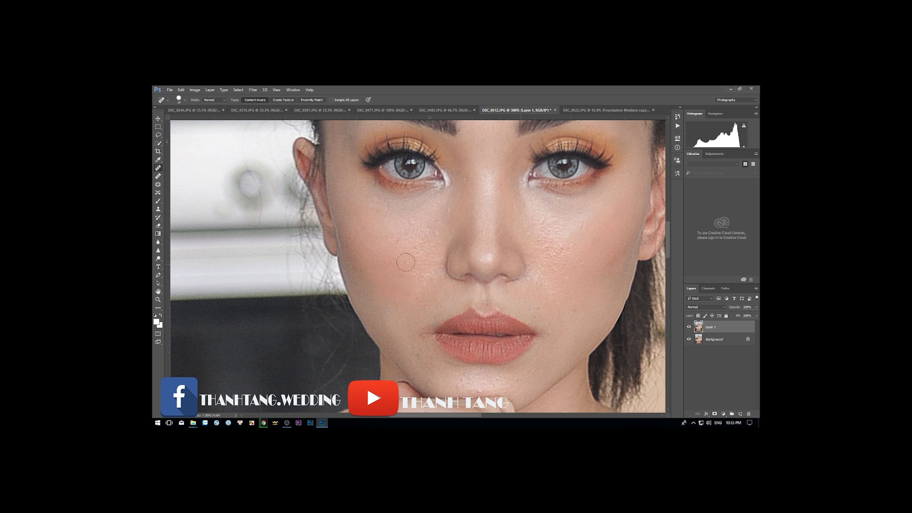
Replace the larger uneven skin areas on the face with clean neighbouring skin using the Patch tool.
left_click_drag(447, 214, 399, 387)
key("shift+j")
key("shift+j")
left_click_drag(456, 235, 457, 287)
left_click_drag(519, 350, 422, 228)
mouse_move(458, 306)
left_mouse_down()
mouse_move(462, 312)
mouse_move(465, 261)
left_mouse_up()
key("ctrl+d")
left_click_drag(454, 308, 452, 252)
left_click_drag(413, 162, 497, 399)
mouse_move(367, 320)
left_mouse_down()
mouse_move(397, 343)
mouse_move(368, 324)
left_mouse_up()
key("ctrl+d")
mouse_move(444, 402)
left_mouse_down()
mouse_move(391, 224)
mouse_move(417, 177)
left_mouse_up()
Merge the retouched layer down, duplicate it, apply a High Pass filter to the copy and change its blend mode to sharpen the photo.
key("ctrl+e")
key("ctrl+j")
left_click(254, 92)
left_click(357, 225)
left_click(492, 176)
left_click(705, 307)
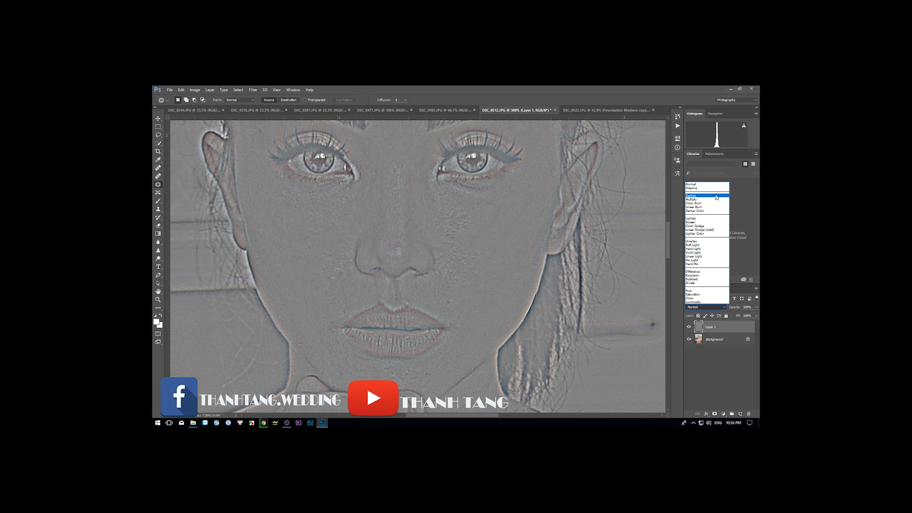
left_click(704, 248)
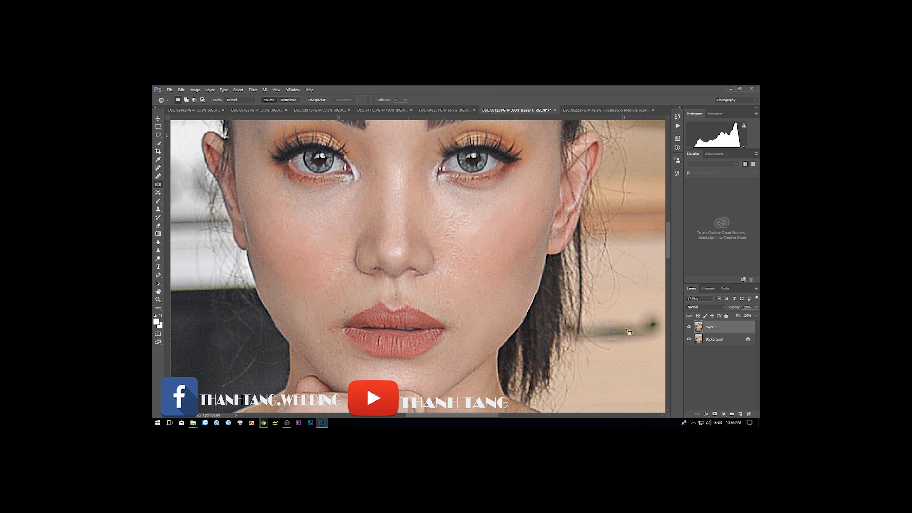
Patch the remaining skin blemishes of the portrait with nearby clean skin.
scroll(364, 191, "down", 10)
left_click_drag(335, 173, 344, 183)
left_click_drag(611, 377, 341, 183)
left_click_drag(431, 216, 463, 302)
mouse_move(489, 246)
left_mouse_down()
mouse_move(487, 289)
mouse_move(450, 333)
left_mouse_up()
left_click_drag(491, 348, 458, 259)
mouse_move(386, 407)
left_mouse_down()
mouse_move(421, 226)
mouse_move(607, 273)
left_mouse_up()
key("ctrl+d")
left_click_drag(482, 230, 542, 330)
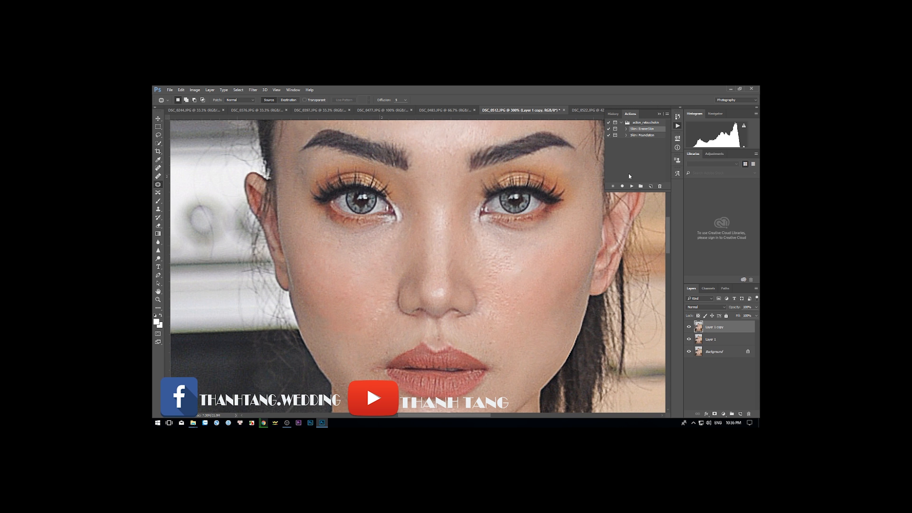
Play the skin eraser action on Layer 1 copy and adjust the brush size for painting its mask.
left_click(632, 187)
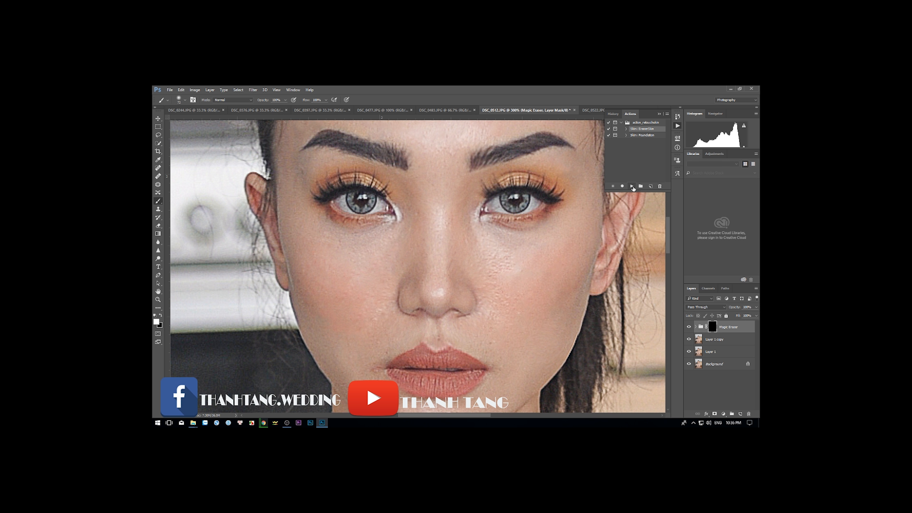
left_click(659, 113)
right_click(556, 268)
left_click(593, 282)
Paint white on the Magic Eraser group's mask over the cheeks, nose, mouth area and forehead.
mouse_move(472, 237)
left_mouse_down()
mouse_move(509, 245)
mouse_move(490, 293)
mouse_move(531, 296)
mouse_move(545, 267)
left_mouse_up()
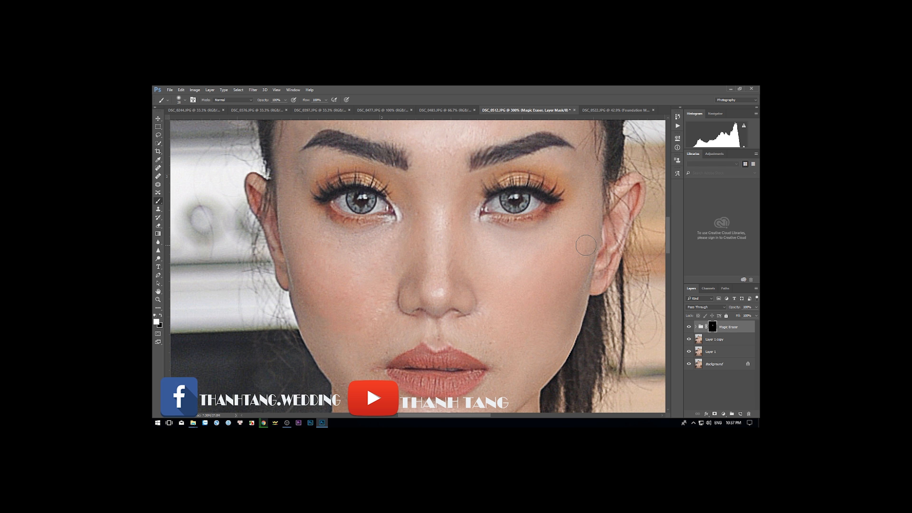
scroll(513, 294, "down", 3)
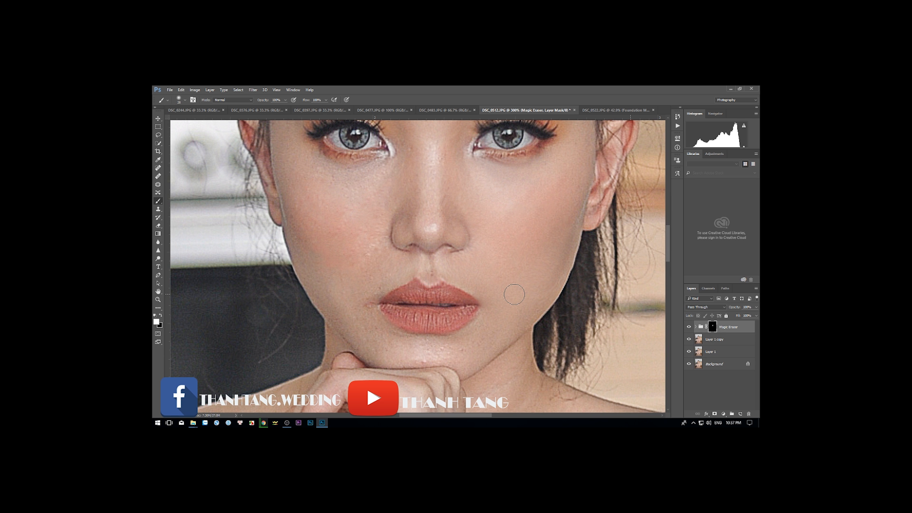
left_click(431, 227)
mouse_move(369, 278)
left_mouse_down()
mouse_move(366, 316)
mouse_move(420, 352)
mouse_move(495, 329)
left_mouse_up()
left_click_drag(449, 194, 486, 316)
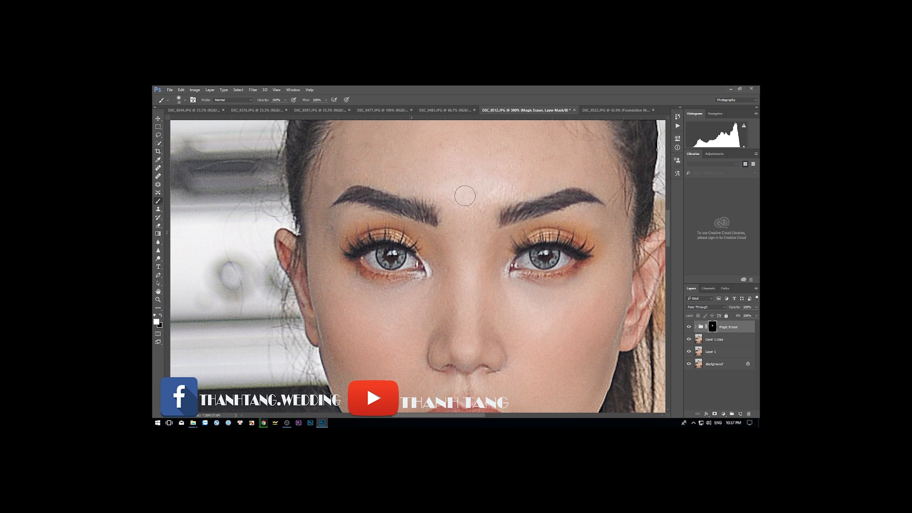
mouse_move(487, 245)
left_mouse_down()
mouse_move(470, 312)
mouse_move(539, 226)
mouse_move(448, 208)
mouse_move(332, 224)
mouse_move(445, 204)
left_mouse_up()
Paint white on the Magic Eraser mask over the chin, neck and collarbone.
left_click_drag(470, 406, 402, 122)
left_click_drag(461, 312, 403, 275)
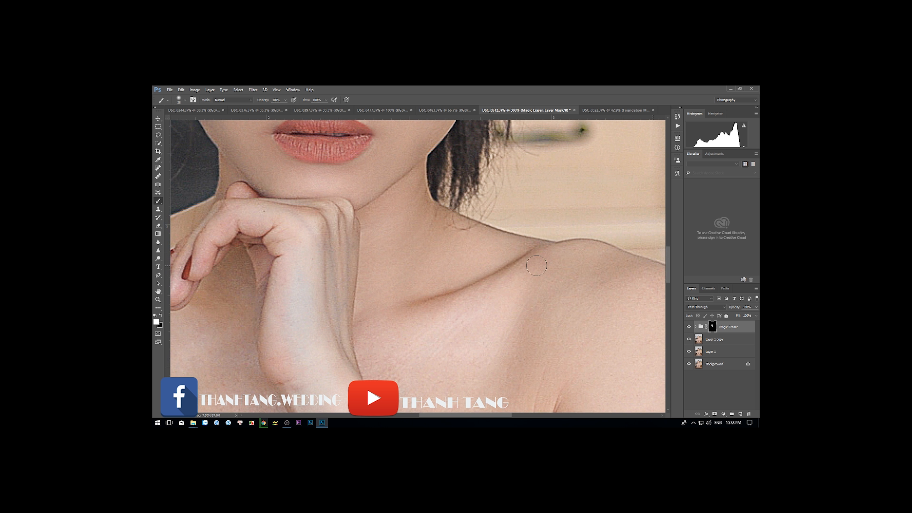
left_click_drag(537, 266, 397, 333)
left_click_drag(448, 378, 425, 261)
Enlarge the brush and paint white on the Magic Eraser mask over the shoulders, chest and upper arm.
right_click(458, 287)
left_click_drag(495, 303, 500, 303)
left_click_drag(583, 187, 487, 270)
mouse_move(510, 361)
left_mouse_down()
mouse_move(390, 344)
mouse_move(384, 363)
left_mouse_up()
mouse_move(470, 181)
left_mouse_down()
mouse_move(538, 208)
mouse_move(410, 216)
mouse_move(463, 305)
left_mouse_up()
left_click_drag(482, 298, 483, 171)
left_click_drag(441, 324, 436, 243)
left_click_drag(380, 268, 476, 332)
mouse_move(384, 408)
left_mouse_down()
mouse_move(538, 296)
mouse_move(546, 223)
left_mouse_up()
left_click_drag(481, 343, 483, 328)
mouse_move(534, 183)
left_mouse_down()
mouse_move(559, 319)
mouse_move(480, 312)
mouse_move(462, 259)
mouse_move(503, 409)
left_mouse_up()
left_click_drag(484, 216, 496, 343)
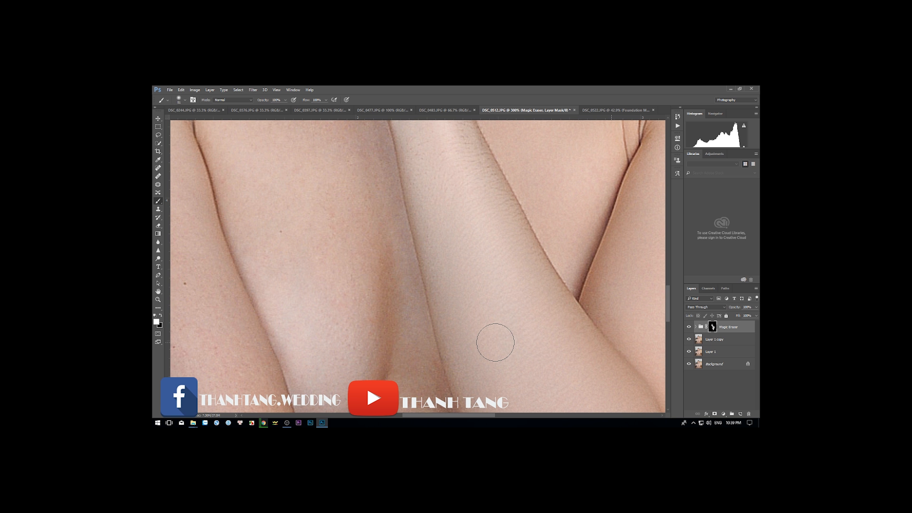
Paint white on the Magic Eraser mask over the raised forearm and the midriff.
mouse_move(590, 181)
left_mouse_down()
mouse_move(558, 304)
mouse_move(647, 382)
left_mouse_up()
left_click_drag(465, 402, 465, 242)
left_click_drag(459, 318, 450, 198)
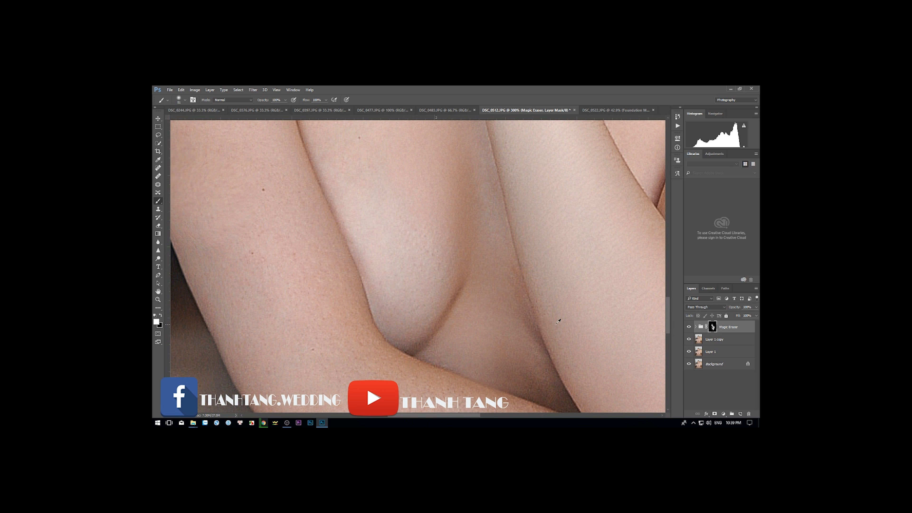
left_click_drag(497, 331, 465, 277)
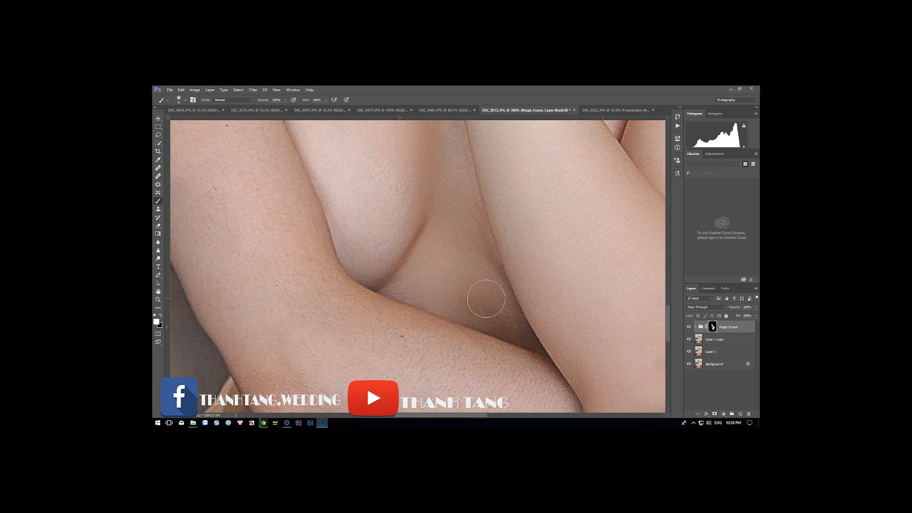
left_click_drag(361, 257, 432, 365)
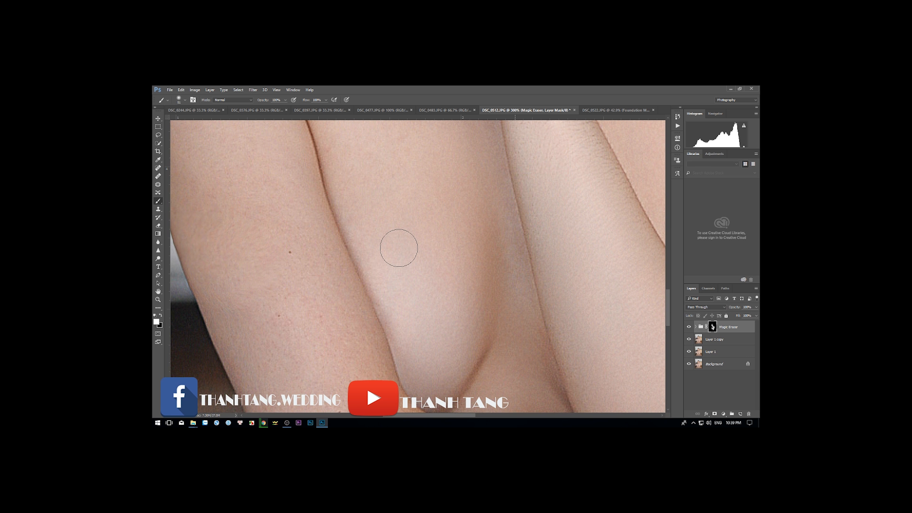
Paint white on the Magic Eraser mask over the torso, the folded arm and its elbow.
left_click_drag(407, 220, 433, 324)
mouse_move(590, 264)
left_mouse_down()
mouse_move(505, 246)
mouse_move(513, 301)
mouse_move(527, 122)
left_mouse_up()
left_click_drag(503, 345, 517, 129)
mouse_move(642, 302)
left_mouse_down()
mouse_move(517, 269)
mouse_move(568, 266)
mouse_move(561, 286)
mouse_move(526, 277)
mouse_move(361, 308)
left_mouse_up()
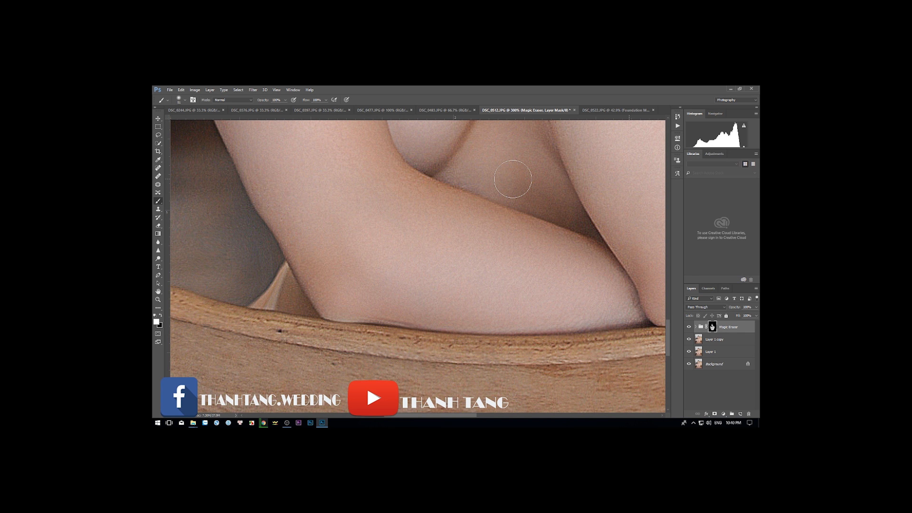
left_click_drag(345, 144, 467, 377)
left_click_drag(607, 250, 495, 235)
left_click_drag(646, 223, 508, 228)
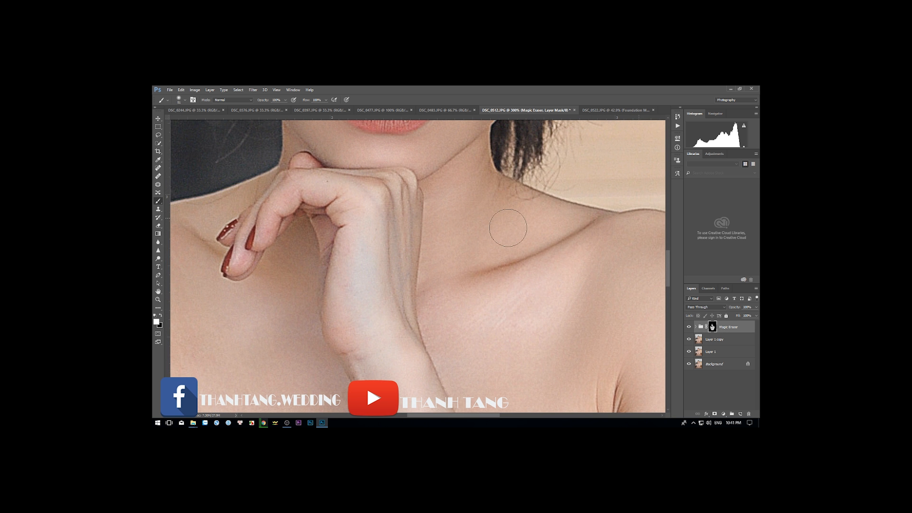
Resize the brush and paint white on the Magic Eraser mask over the thigh below the chair's backrest.
scroll(508, 227, "down", 15)
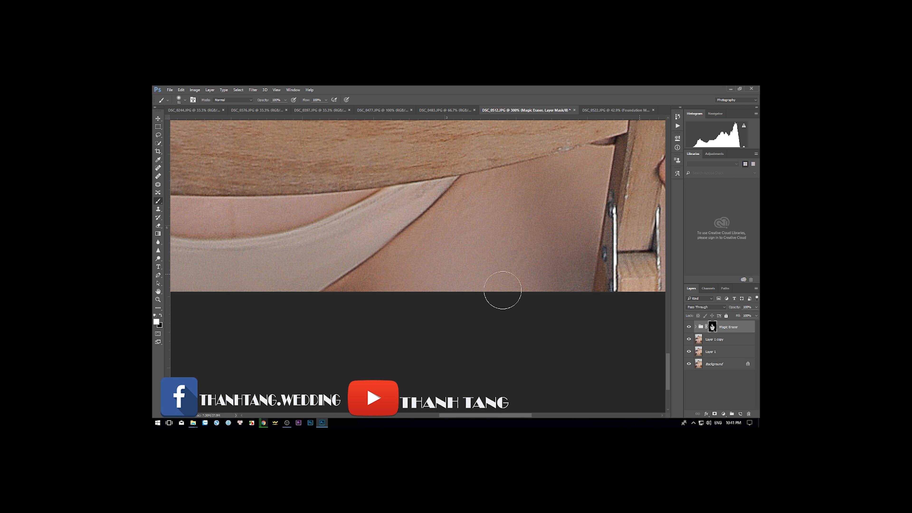
scroll(422, 310, "up", 2)
scroll(422, 309, "left", 4)
right_click(516, 302)
left_click_drag(557, 317, 546, 317)
left_click(391, 298)
scroll(477, 301, "left", 9)
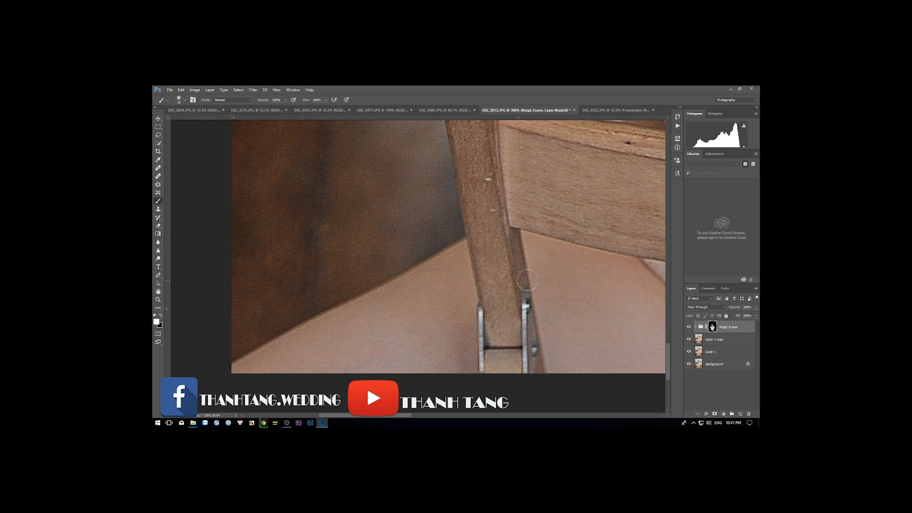
Extend the Magic Eraser mask over the thigh on both sides of the chair post, out to the photo's edge.
scroll(510, 288, "right", 5)
scroll(510, 288, "up", 1)
scroll(466, 366, "right", 1)
scroll(447, 365, "up", 1)
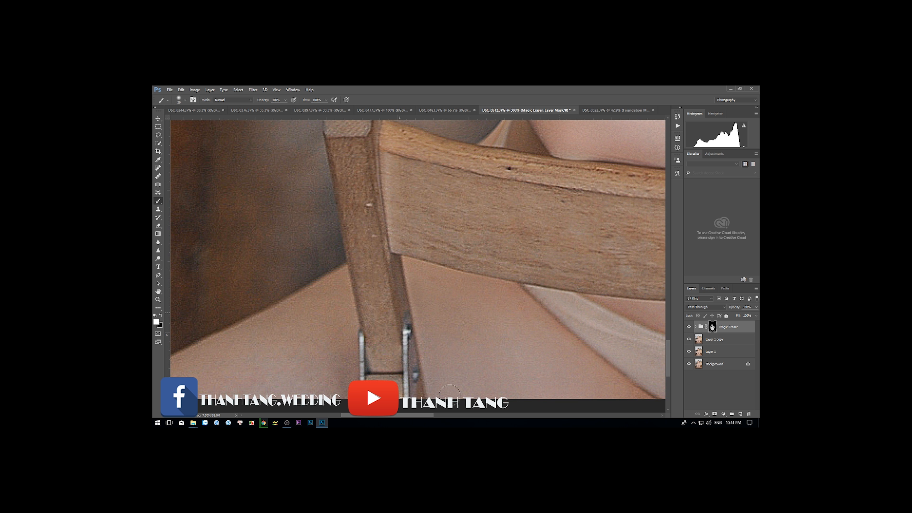
scroll(465, 331, "left", 6)
scroll(466, 331, "down", 6)
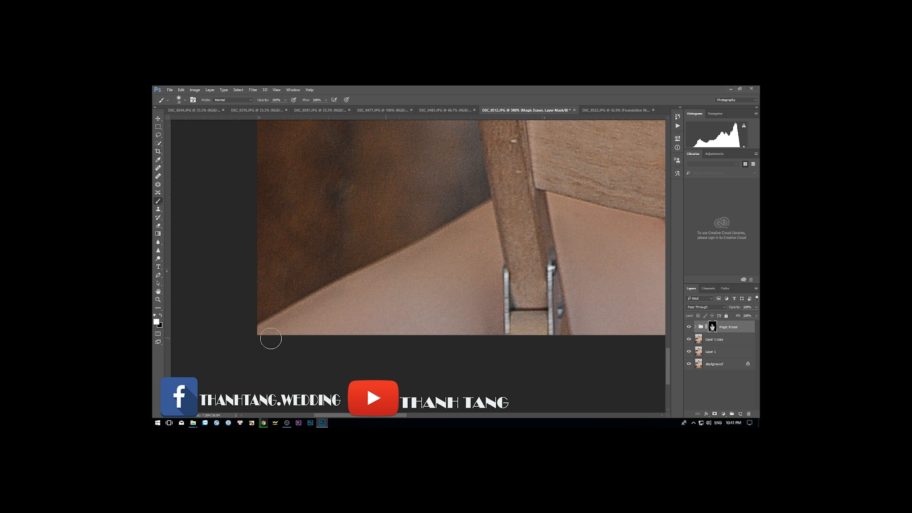
Apply the skin foundation action and paint white on the Foundation Medium mask over the forehead, cheeks and nose.
left_click_drag(560, 151, 357, 263)
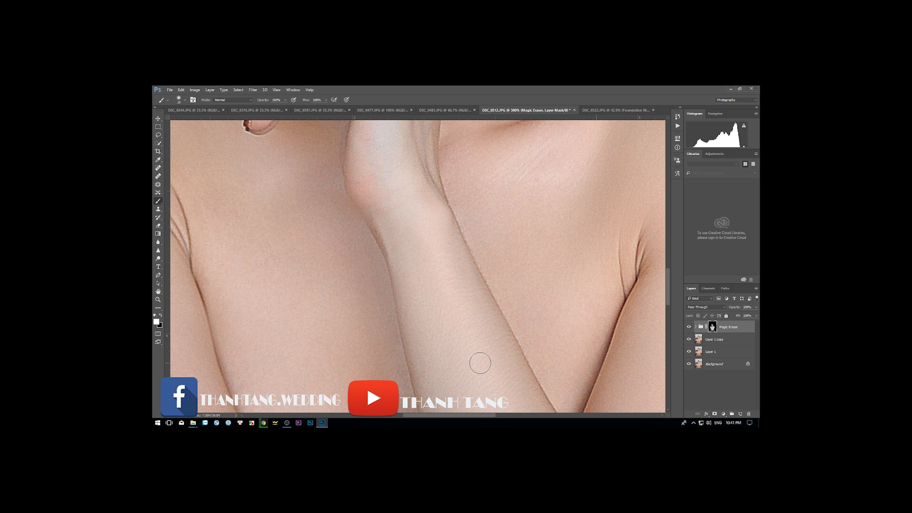
left_click_drag(654, 124, 571, 203)
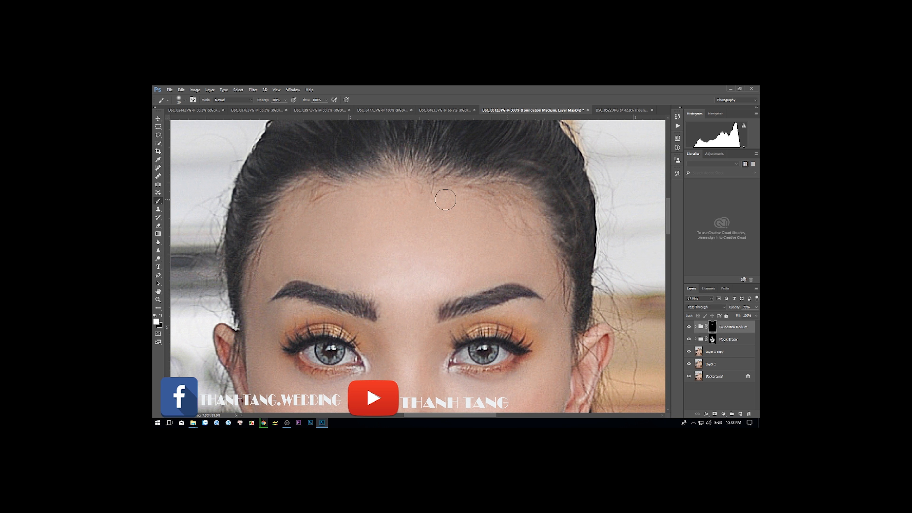
scroll(410, 267, "down", 3)
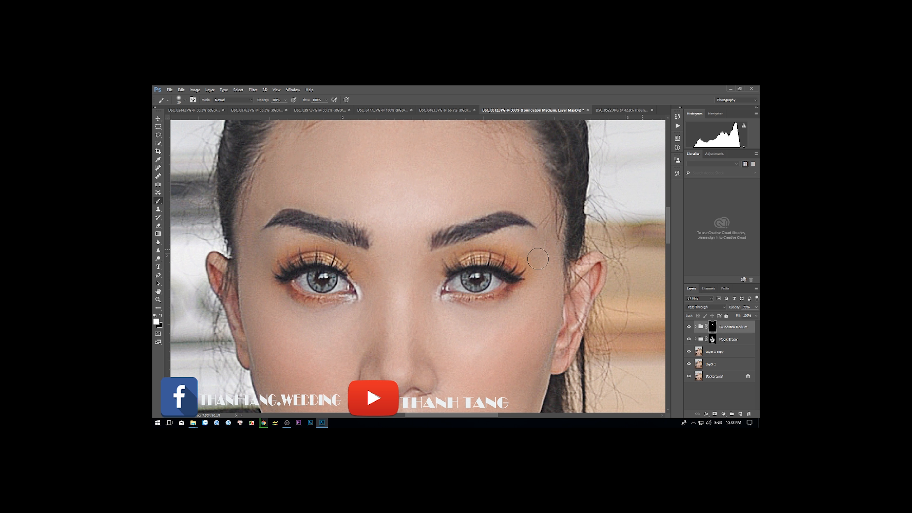
scroll(494, 239, "down", 5)
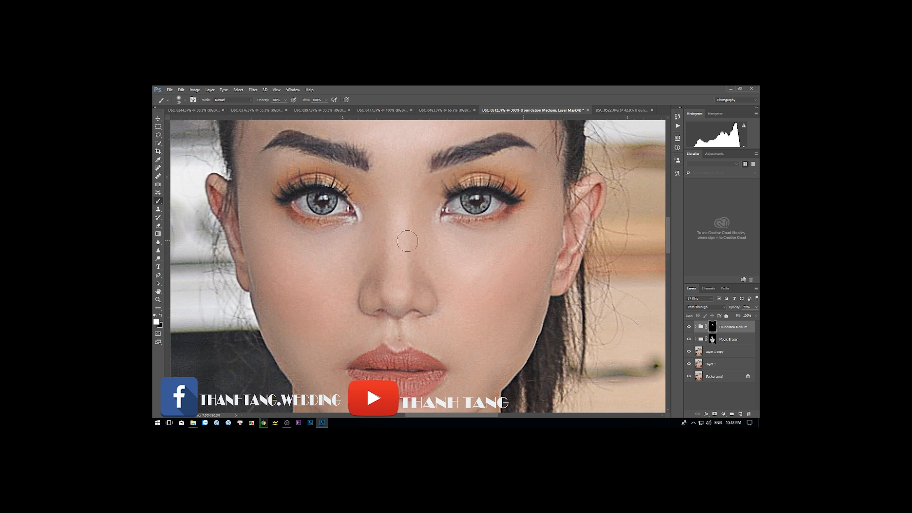
scroll(503, 255, "down", 3)
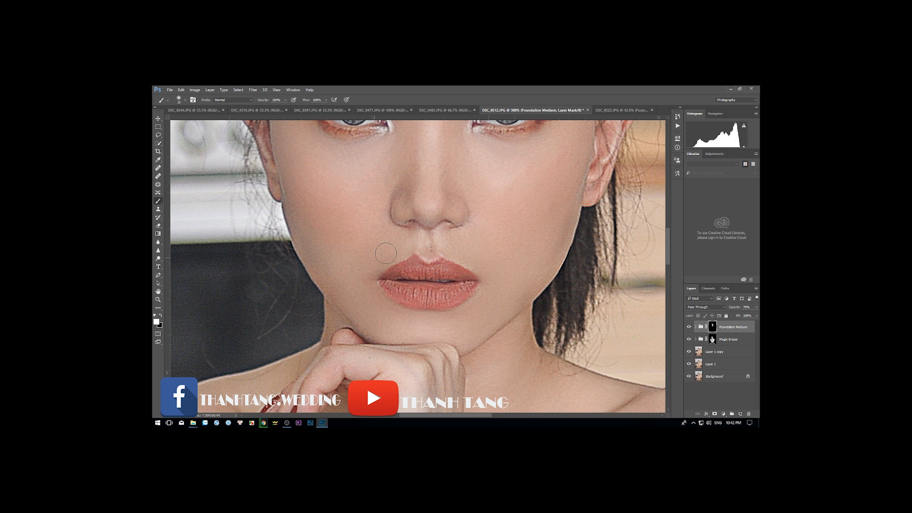
Touch up the Magic Eraser mask on the lower face with a resized brush.
left_click(725, 344)
right_click(537, 255)
mouse_move(428, 237)
left_mouse_down()
mouse_move(432, 251)
mouse_move(472, 279)
left_mouse_up()
Return to the Foundation Medium mask, enlarge the brush and paint white over the lower face and neck.
left_click(740, 328)
right_click(441, 238)
left_click(483, 254)
left_click(399, 228)
scroll(402, 226, "down", 5)
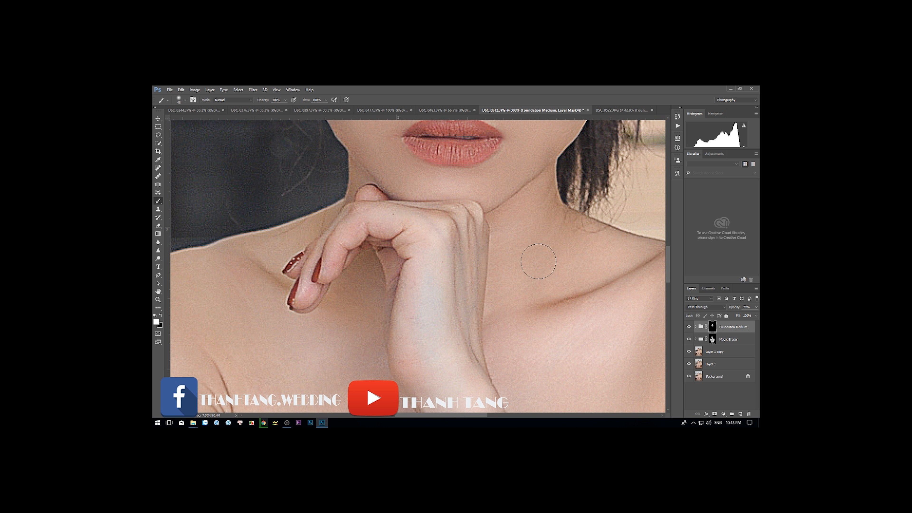
Paint white on the Foundation Medium mask over the shoulder, chest and upper arm.
left_click_drag(280, 246, 433, 219)
scroll(406, 265, "down", 6)
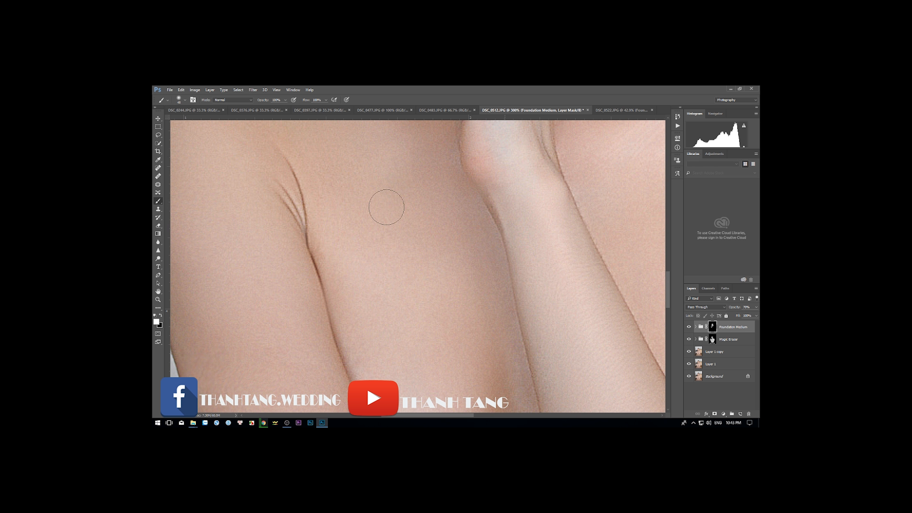
scroll(393, 308, "up", 6)
scroll(273, 306, "down", 10)
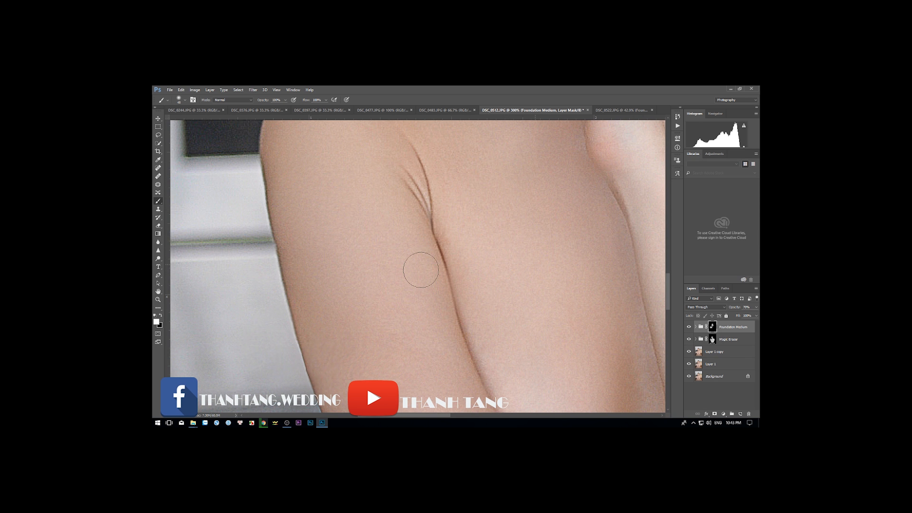
scroll(413, 179, "down", 6)
Paint white on the Foundation Medium mask over the elbow and the folded forearm.
left_click_drag(407, 222, 449, 319)
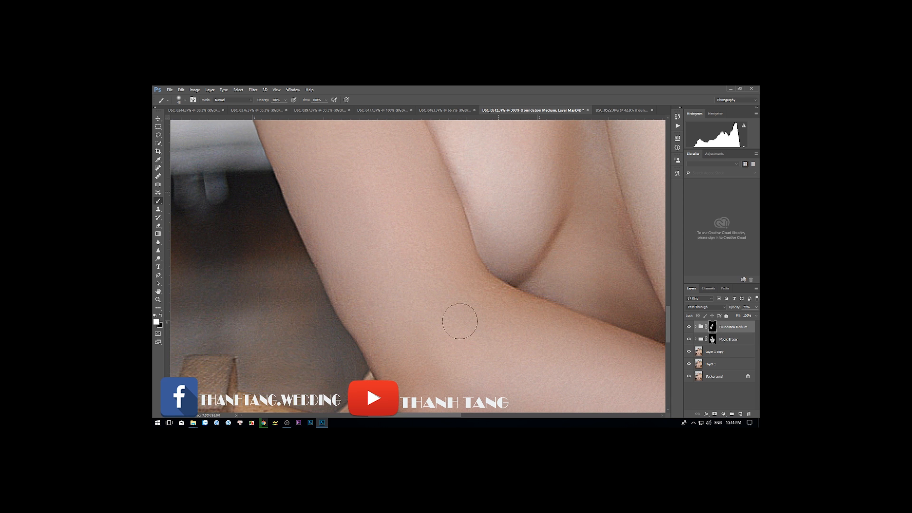
left_click_drag(476, 358, 359, 258)
mouse_move(501, 286)
left_mouse_down()
mouse_move(391, 316)
mouse_move(383, 291)
left_mouse_up()
scroll(382, 291, "up", 10)
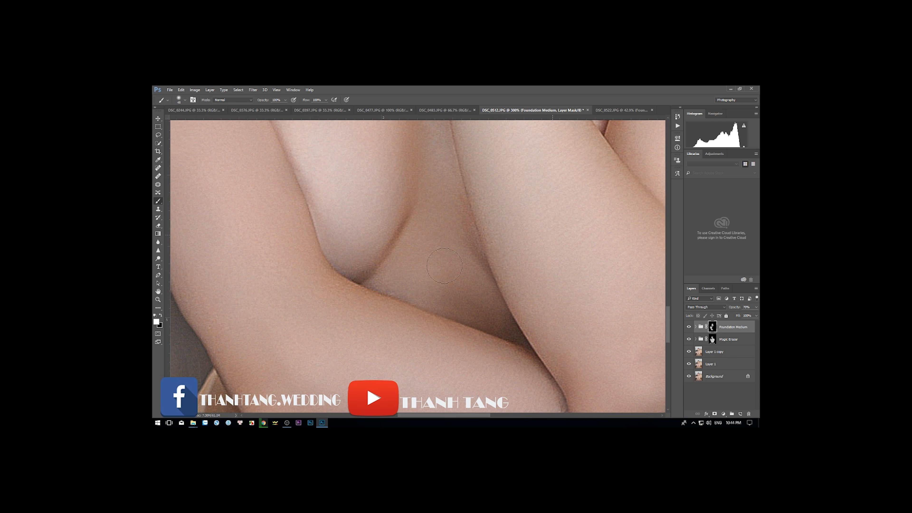
Paint white on the Foundation Medium mask over the midriff, raised forearm, chest and other arm.
left_click_drag(642, 232, 513, 263)
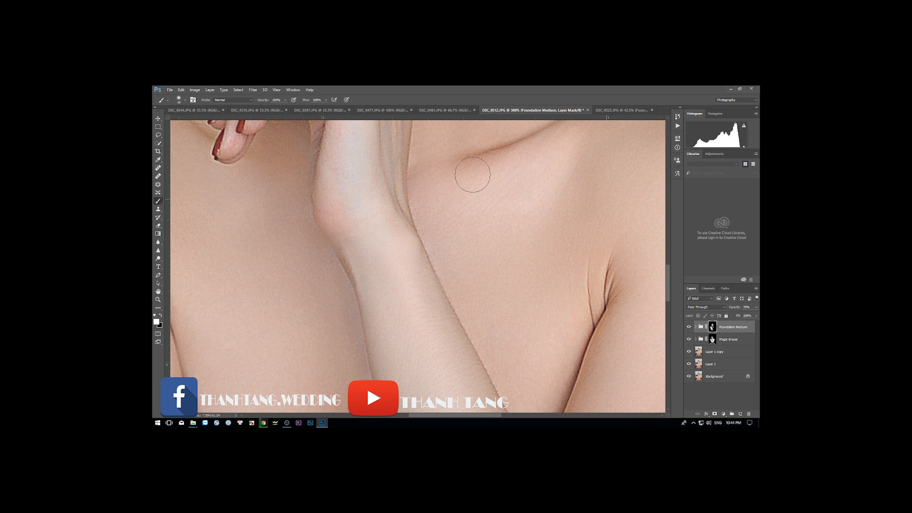
left_click_drag(629, 324, 413, 178)
left_click_drag(442, 242, 650, 397)
left_click_drag(376, 347, 388, 200)
left_click_drag(618, 402, 520, 229)
left_click_drag(435, 338, 495, 295)
left_click_drag(495, 374, 481, 230)
left_click_drag(244, 310, 234, 160)
Finish the Foundation Medium and Magic Eraser masks over the thighs behind the chair.
left_click_drag(479, 161, 288, 230)
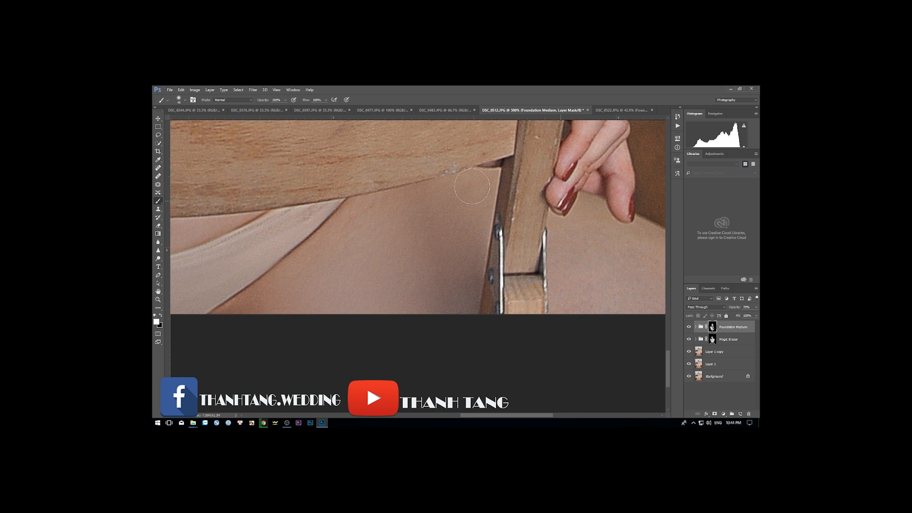
left_click_drag(408, 281, 287, 293)
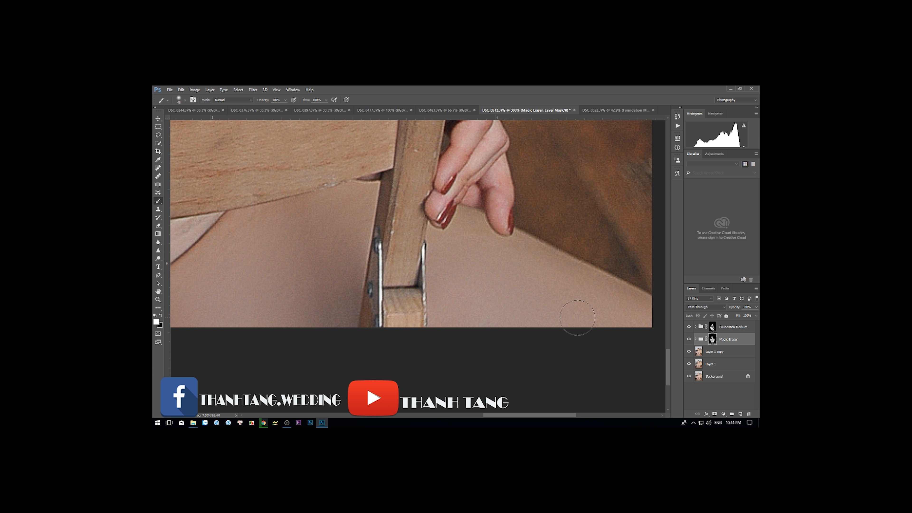
left_click_drag(449, 317, 758, 310)
left_click_drag(194, 273, 644, 263)
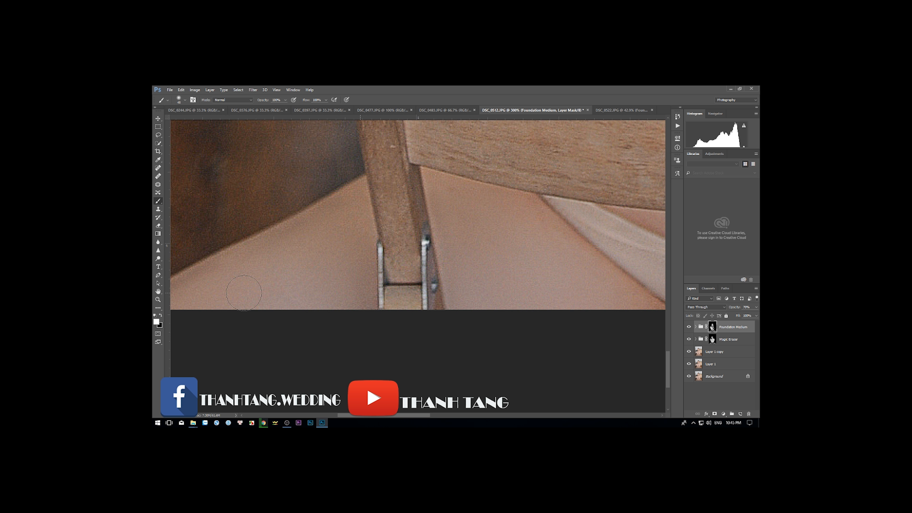
left_click_drag(499, 275, 405, 310)
key("ctrl+0")
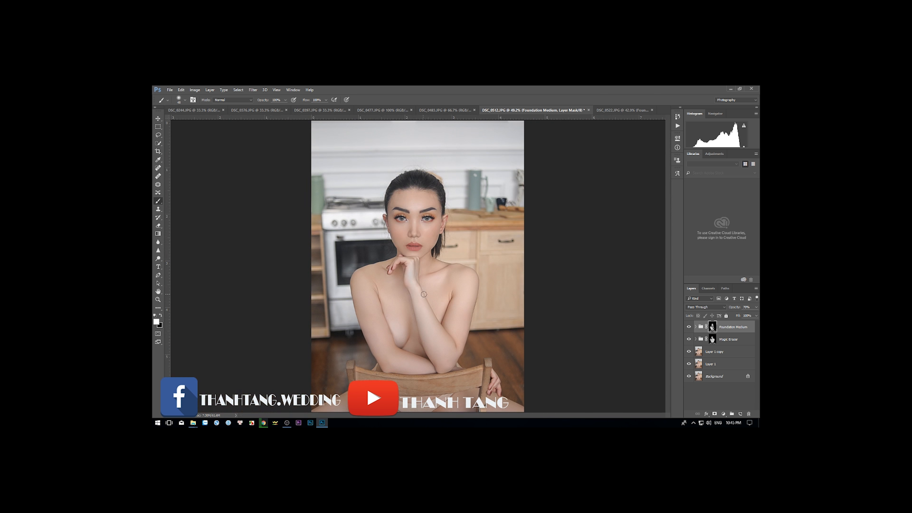
Merge the Foundation Medium and Magic Eraser groups with Layer 1 copy into one layer.
left_click(724, 352, "ctrl")
left_click(723, 341, "ctrl")
right_click(725, 357)
left_click(692, 347)
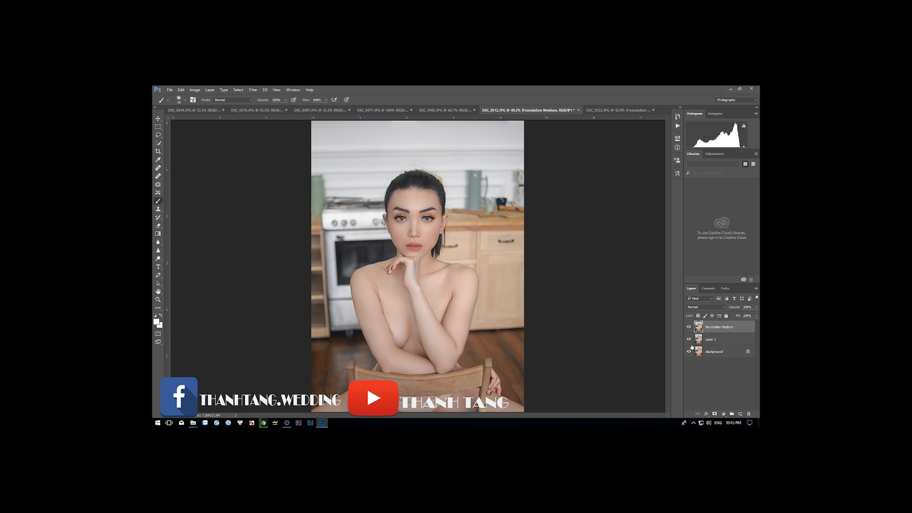
key("ctrl+k")
left_click(579, 162)
Duplicate the merged layer and smooth the skin on the copy with the Portraiture filter.
key("ctrl+j")
left_click(253, 90)
left_click(344, 219)
key("Return")
key("ctrl+plus")
key("ctrl+plus")
key("ctrl+plus")
key("ctrl+plus")
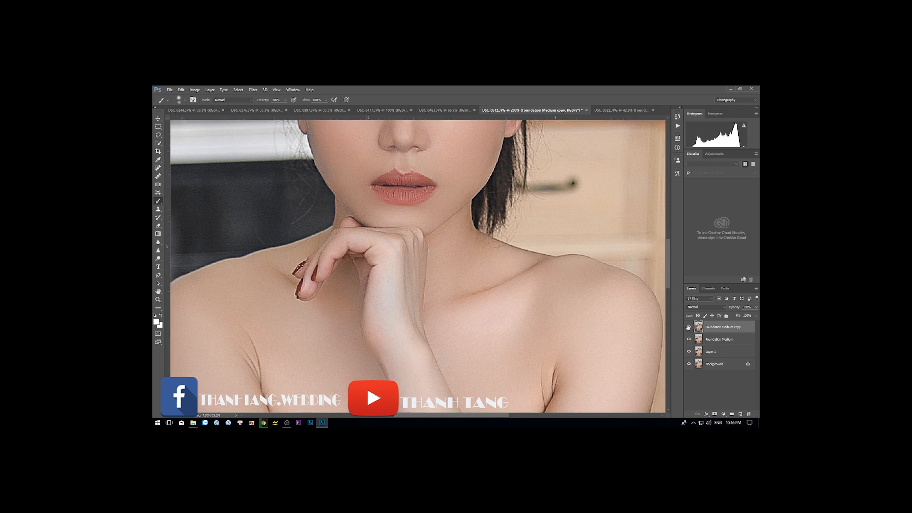
Apply a saved preset in the Camera Raw filter to a copy of the smoothed layer and adjust the tone curve.
key("ctrl+0")
key("ctrl+shift+a")
left_click(727, 145)
scroll(694, 244, "down", 5)
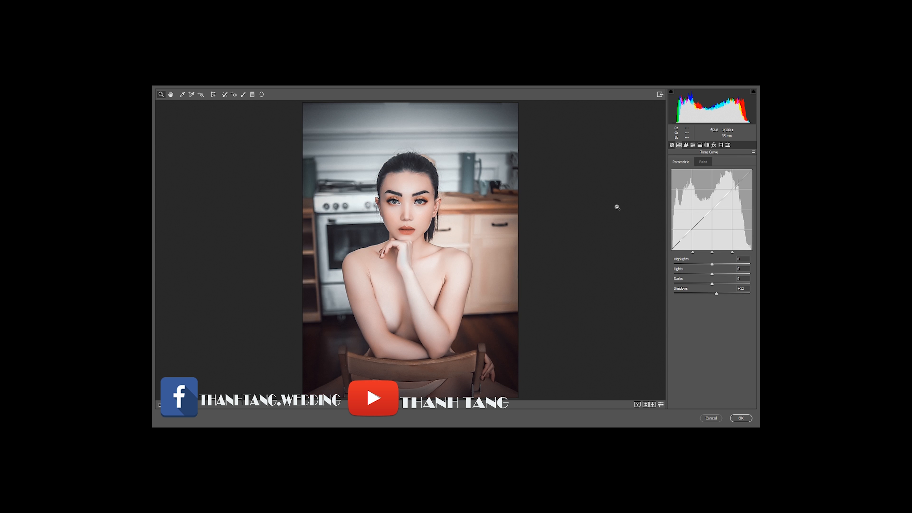
mouse_move(712, 264)
left_mouse_down()
mouse_move(703, 264)
mouse_move(708, 274)
left_mouse_up()
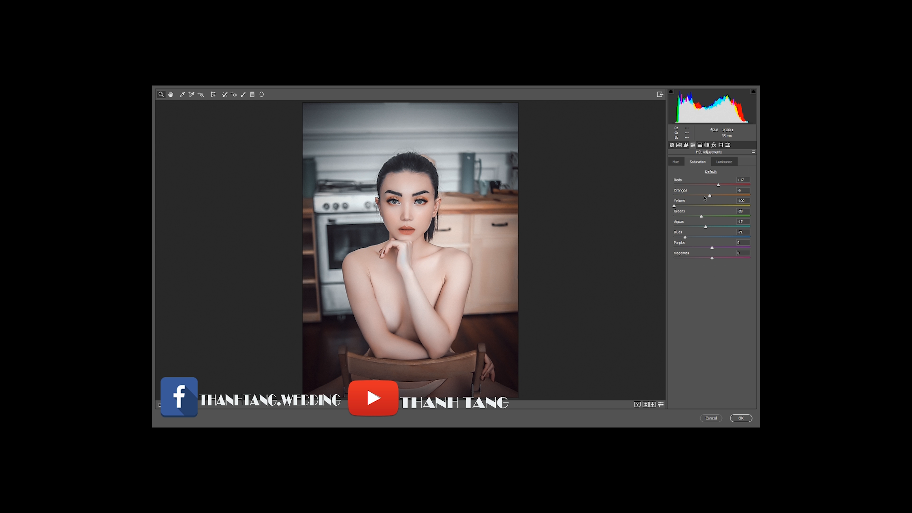
Raise the luminance of the reds and set the post-crop vignette amount to -40.
left_click(725, 162)
left_click_drag(720, 185, 722, 186)
left_click(714, 145)
mouse_move(712, 227)
left_mouse_down()
mouse_move(682, 228)
mouse_move(696, 227)
left_mouse_up()
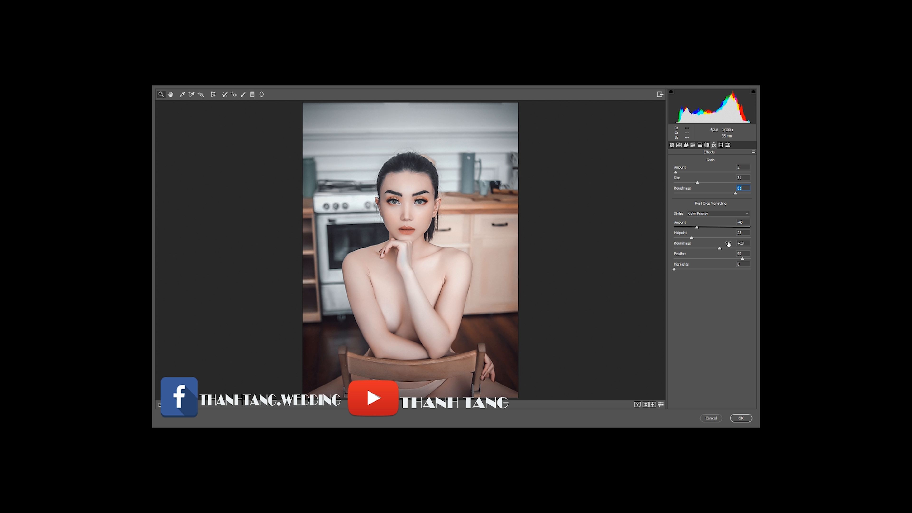
Fine-tune the exposure and apply the Camera Raw filter to the kitchen portrait.
left_click(672, 145)
left_click_drag(709, 227, 709, 229)
left_click(741, 418)
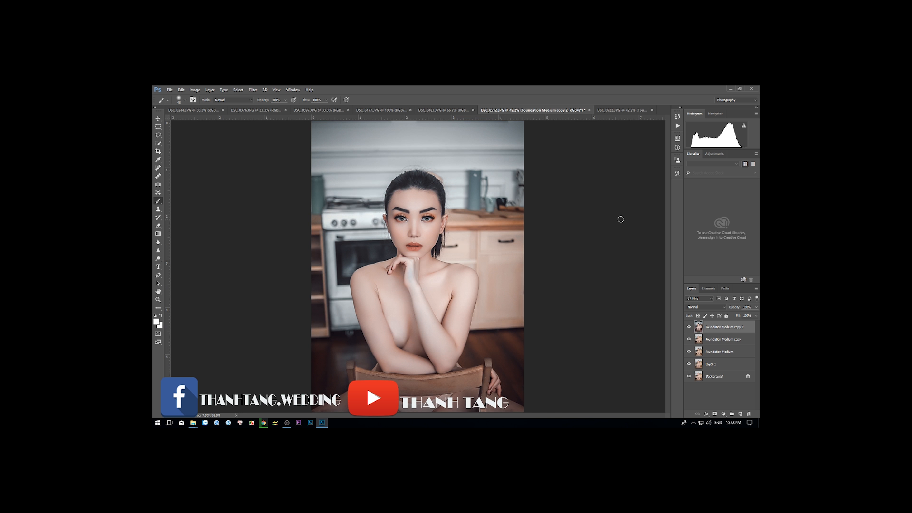
Compare the portrait with and without the graded top layer and merge all layers into the background.
scroll(416, 220, "up", 3)
left_click(688, 327)
key("ctrl+0")
key("ctrl+shift+e")
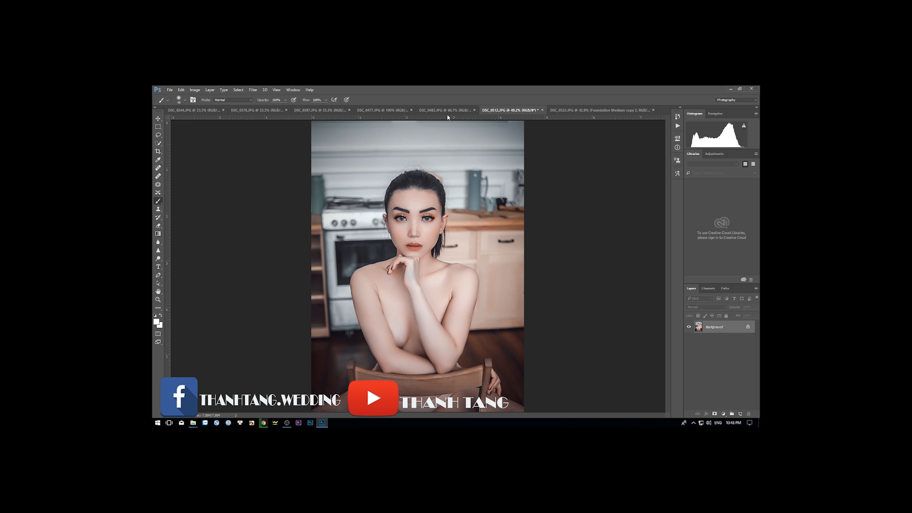
In DSC_0477.JPG, patch away the stray hair strands crossing the forehead.
left_click(447, 110)
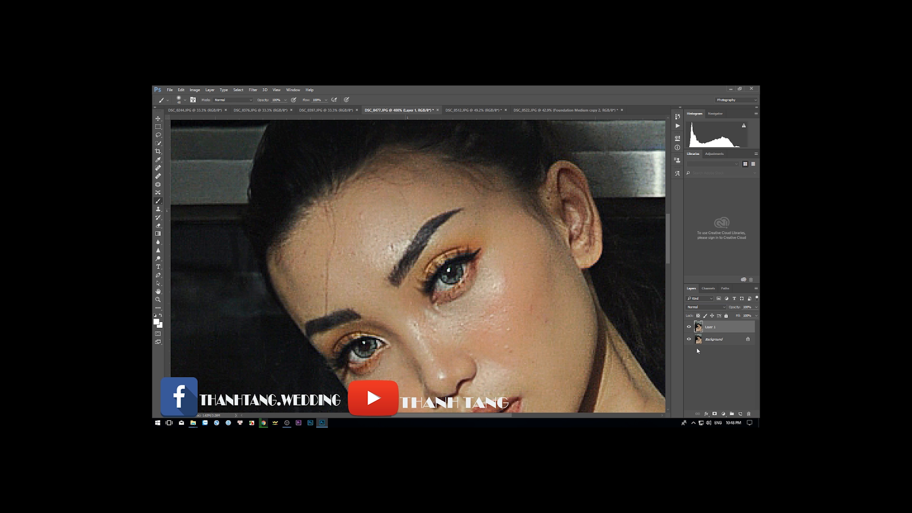
left_click(158, 184)
left_click_drag(396, 217, 402, 194)
left_click_drag(409, 191, 373, 194)
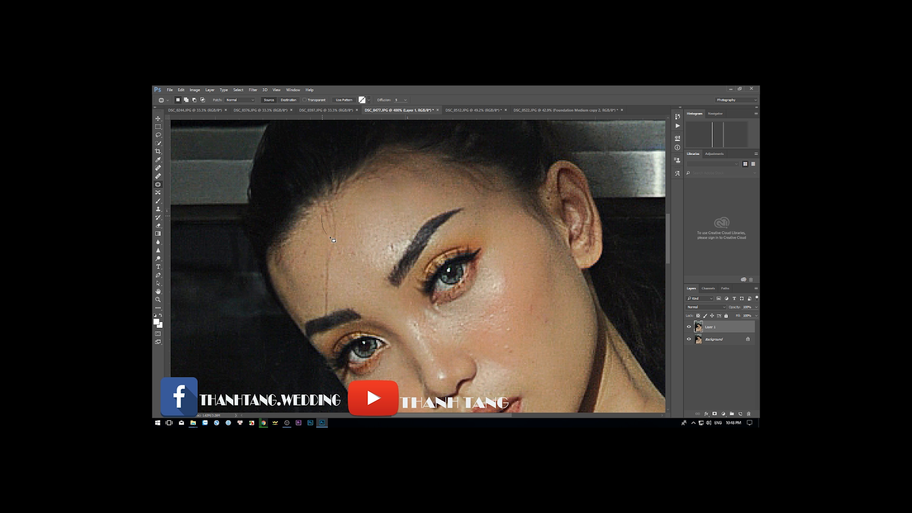
mouse_move(324, 259)
left_mouse_down()
mouse_move(326, 288)
mouse_move(325, 262)
mouse_move(296, 265)
left_mouse_up()
key("ctrl+d")
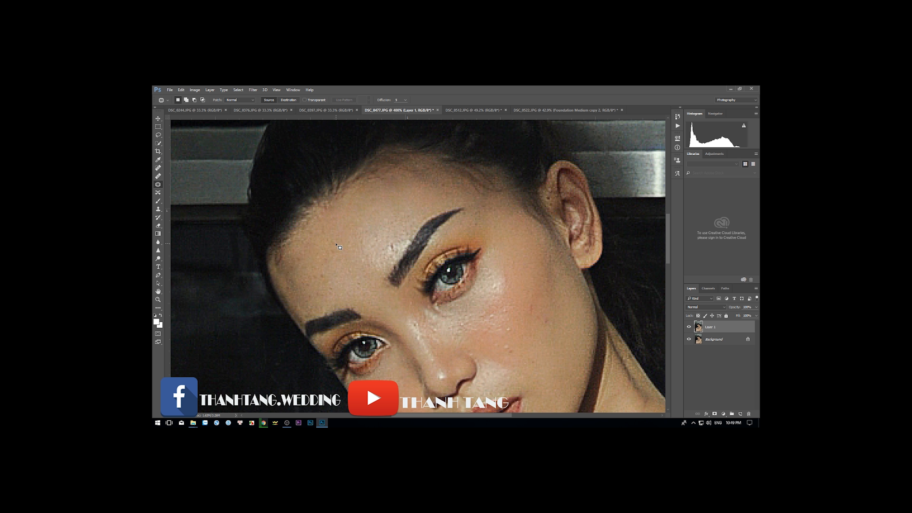
Patch away the red crease on the torso and the other marks on the body's skin.
left_click_drag(393, 248, 365, 120)
mouse_move(482, 205)
left_mouse_down()
mouse_move(515, 208)
mouse_move(442, 195)
mouse_move(501, 203)
mouse_move(447, 271)
left_mouse_up()
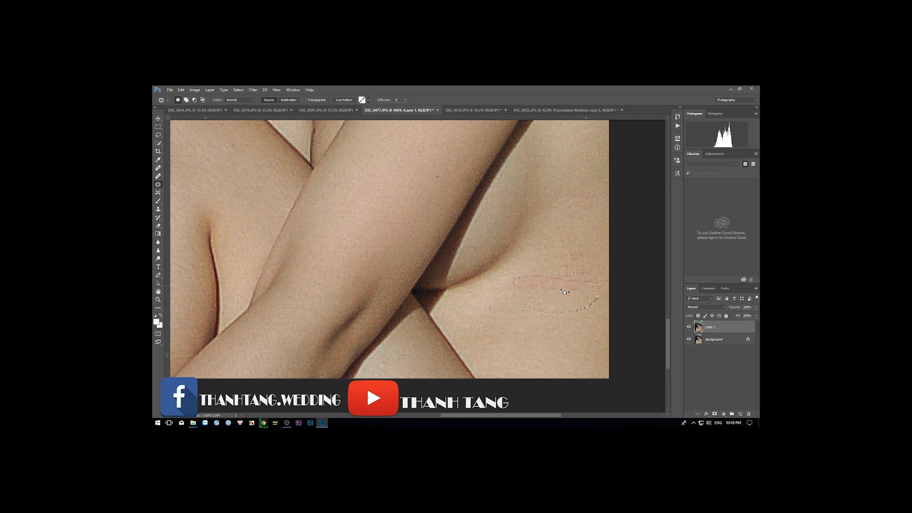
left_click_drag(563, 291, 568, 244)
key("ctrl+d")
left_click_drag(323, 230, 564, 248)
left_click_drag(323, 251, 531, 202)
left_click_drag(397, 216, 399, 222)
key("ctrl+d")
left_click_drag(449, 151, 368, 324)
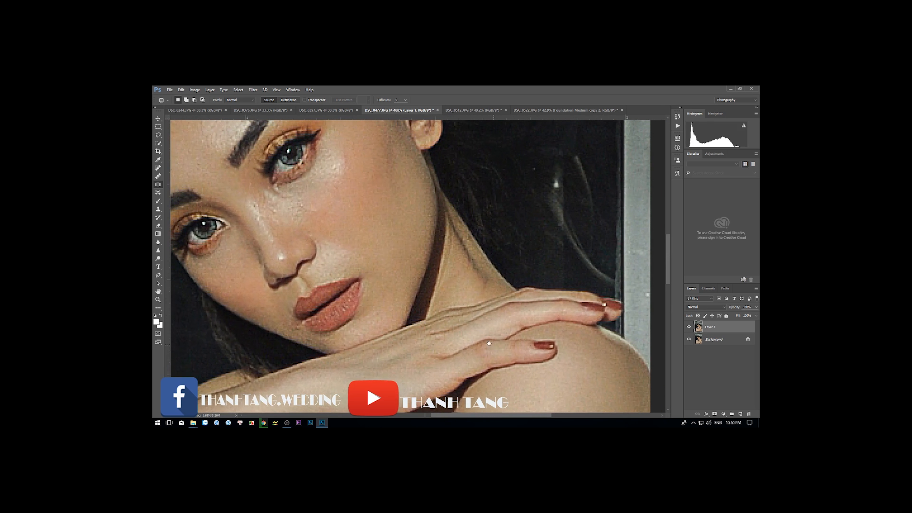
Run the skin eraser action to add the masked Magic Eraser group.
left_click(678, 125)
left_click(647, 129)
left_click(631, 186)
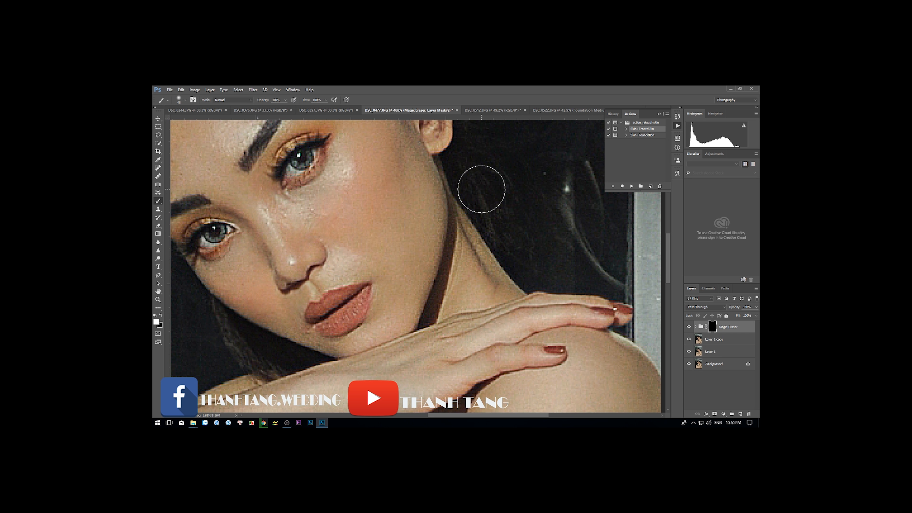
left_click(461, 85)
With a smaller brush, paint white on the Magic Eraser mask over the cheeks and forehead.
right_click(379, 184)
left_click_drag(419, 199, 408, 200)
left_click_drag(317, 210, 336, 176)
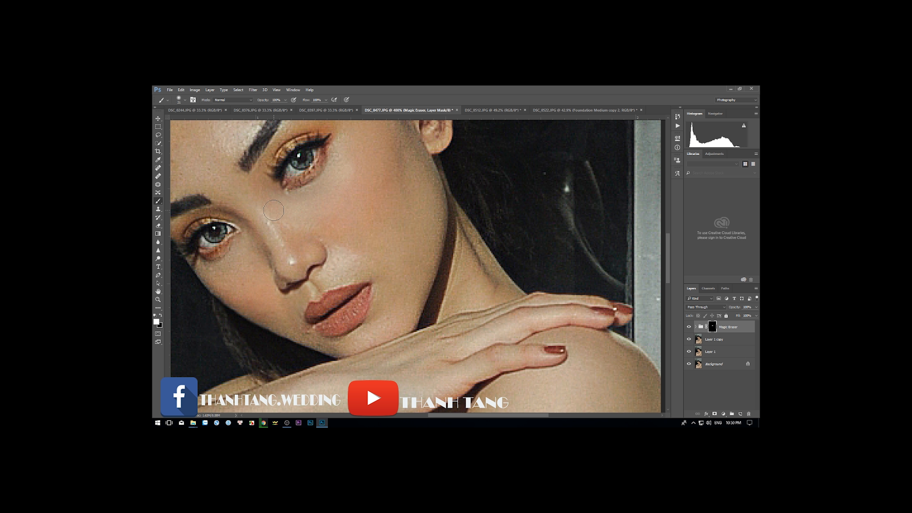
left_click_drag(335, 272, 353, 257)
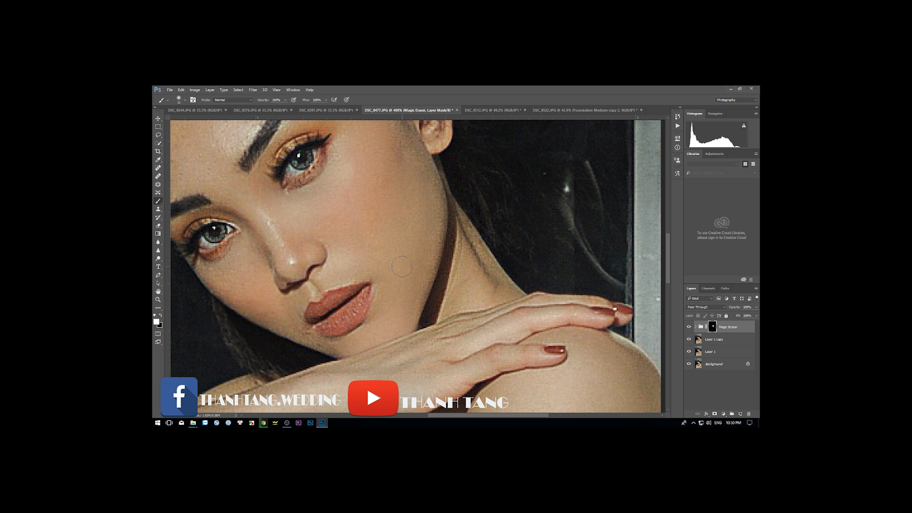
scroll(347, 230, "up", 5)
scroll(359, 223, "left", 3)
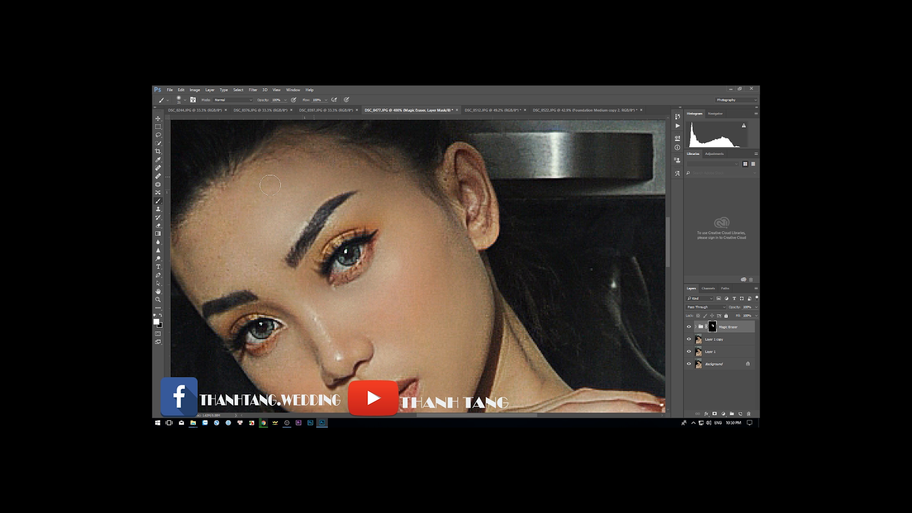
scroll(306, 208, "down", 3)
scroll(360, 239, "left", 2)
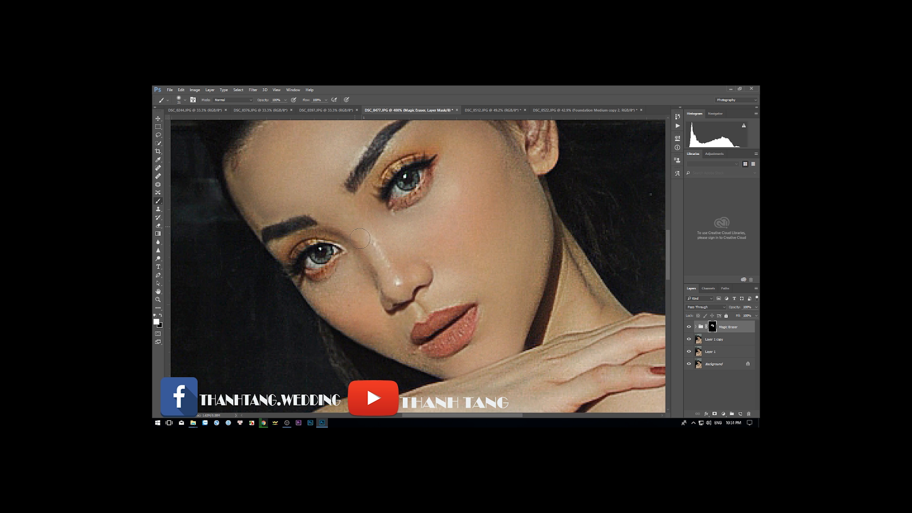
Set the brush size to 15 and paint white on the Magic Eraser mask over the nose and chin.
right_click(434, 233)
type("15")
key("Return")
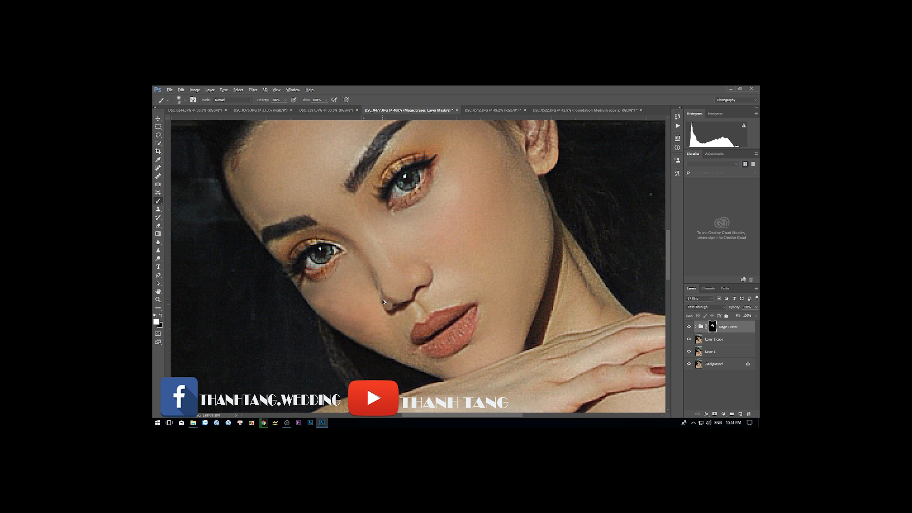
scroll(388, 307, "down", 1)
scroll(387, 307, "right", 2)
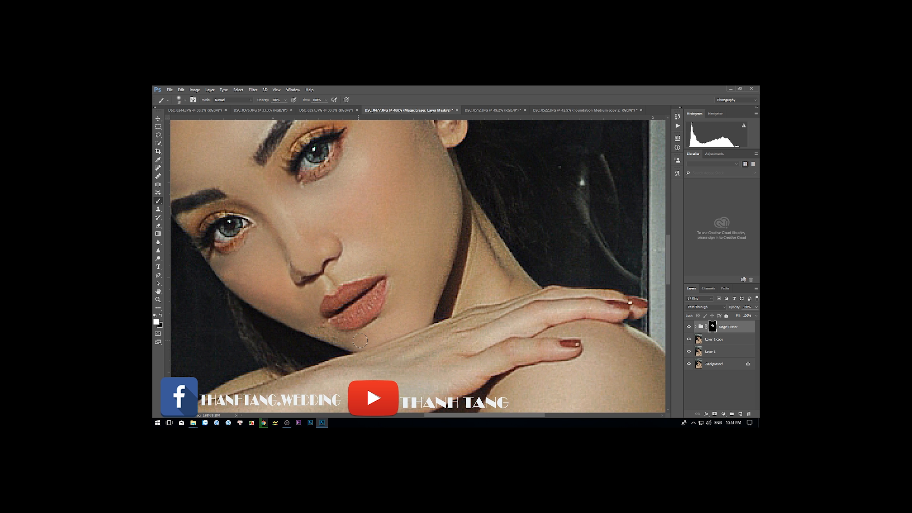
Set the brush size to 44 and paint white on the Magic Eraser mask over the hand and forearm.
left_click_drag(479, 273, 525, 118)
mouse_move(386, 276)
left_mouse_down()
mouse_move(456, 218)
mouse_move(490, 227)
left_mouse_up()
right_click(534, 238)
type("44")
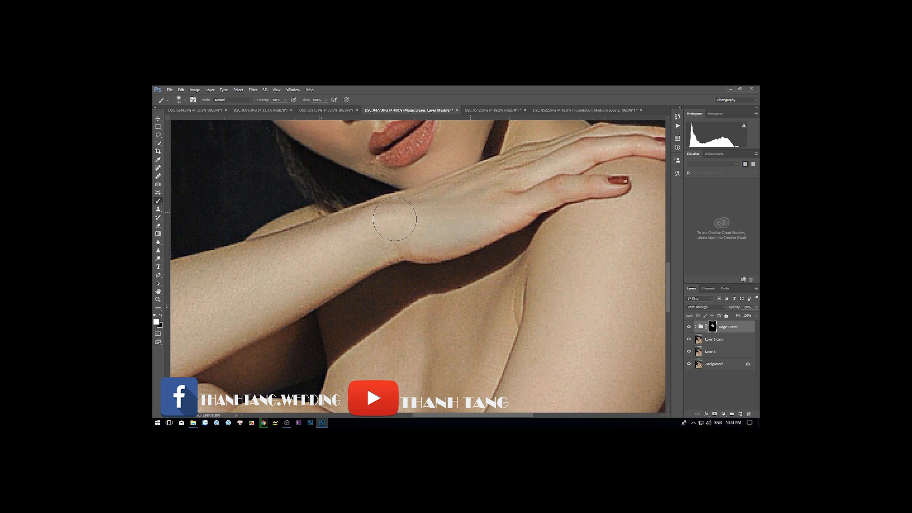
key("Return")
left_click_drag(380, 212, 364, 218)
left_click_drag(366, 216, 522, 176)
left_click_drag(286, 278, 485, 221)
left_click_drag(212, 330, 385, 254)
mouse_move(430, 361)
left_mouse_down()
mouse_move(399, 284)
mouse_move(433, 327)
left_mouse_up()
left_click_drag(409, 364, 398, 293)
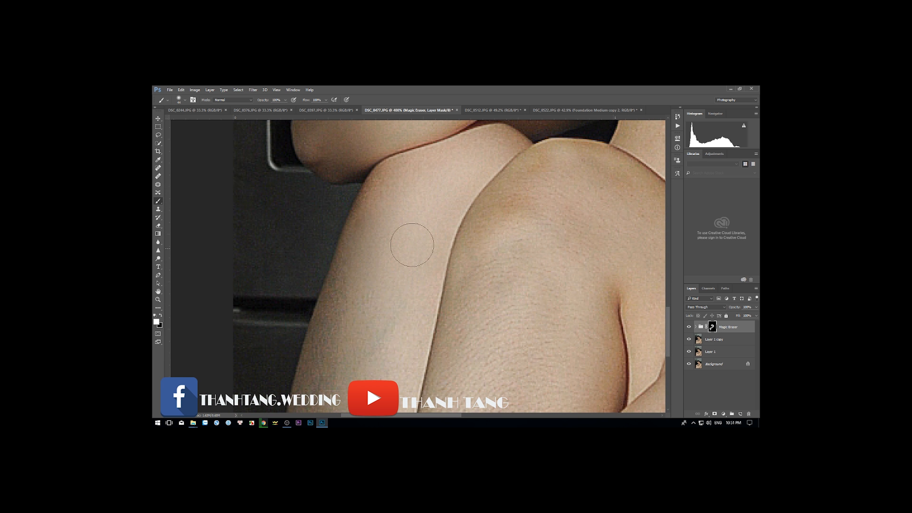
Paint white on the Magic Eraser mask over the legs, knees and upper arm.
left_click_drag(337, 374, 352, 258)
left_click_drag(501, 143, 452, 327)
left_click_drag(452, 240, 368, 215)
left_click_drag(529, 250, 352, 185)
left_click_drag(363, 265, 376, 282)
left_click_drag(353, 361, 359, 233)
left_click_drag(299, 299, 308, 260)
left_click_drag(328, 227, 227, 253)
left_click_drag(446, 187, 348, 305)
left_click_drag(444, 144, 401, 273)
left_click_drag(402, 229, 459, 319)
left_click_drag(215, 382, 368, 284)
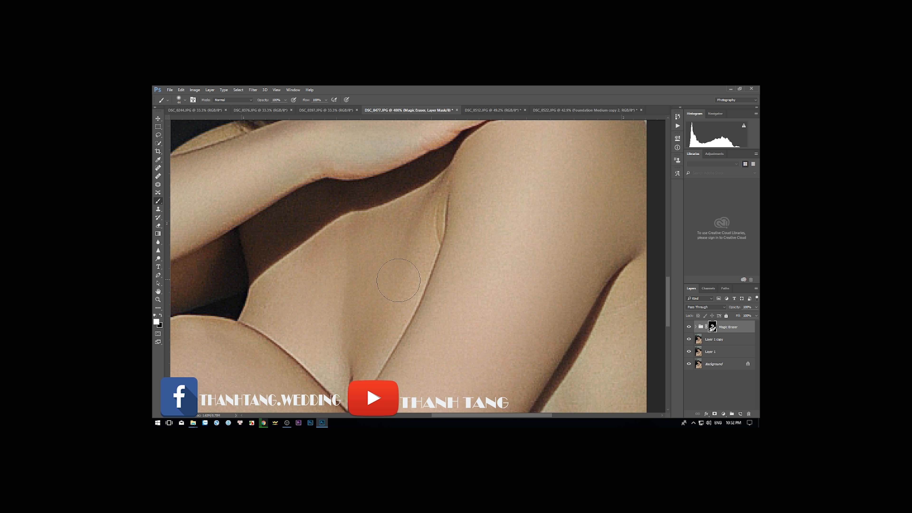
Paint white on the Magic Eraser mask over the chest and torso down to the photo's lower edge.
left_click_drag(553, 358, 332, 255)
left_click_drag(332, 363, 393, 284)
left_click_drag(280, 216, 462, 409)
left_click_drag(395, 136, 393, 416)
left_click_drag(340, 173, 532, 167)
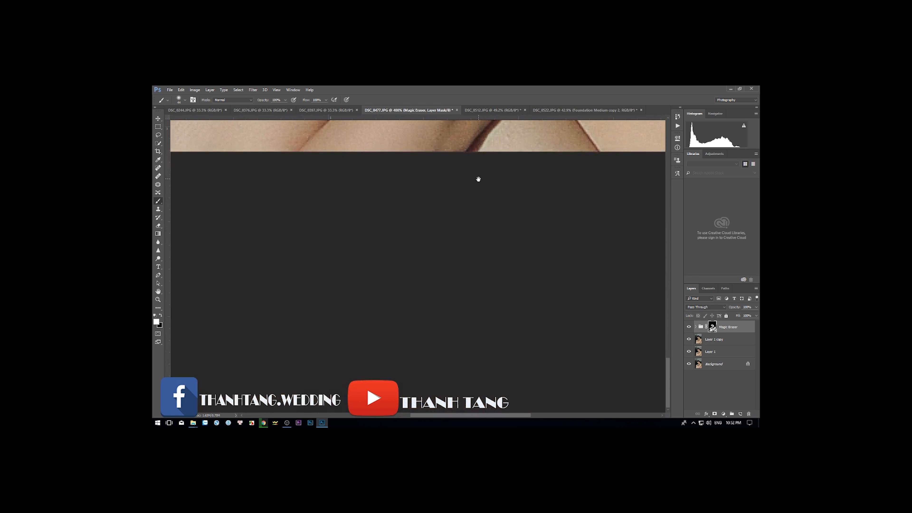
Run the Skin+ Foundation action to add the masked Foundation Medium group.
left_click(678, 126)
left_click(632, 186)
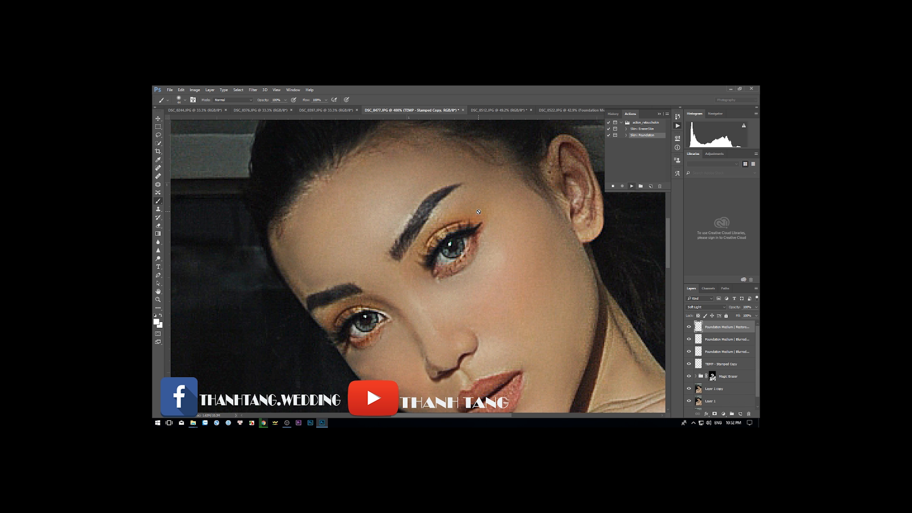
left_click(319, 247)
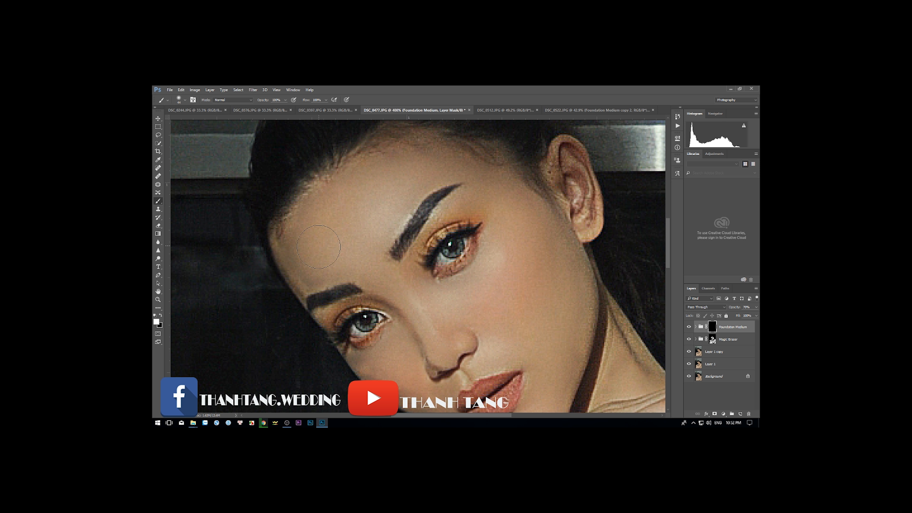
Paint white on the Foundation Medium mask over the face, using a smaller brush around the features.
left_click_drag(520, 219, 497, 302)
left_click_drag(507, 286, 474, 192)
right_click(466, 218)
left_click_drag(507, 232, 502, 232)
left_click(334, 274)
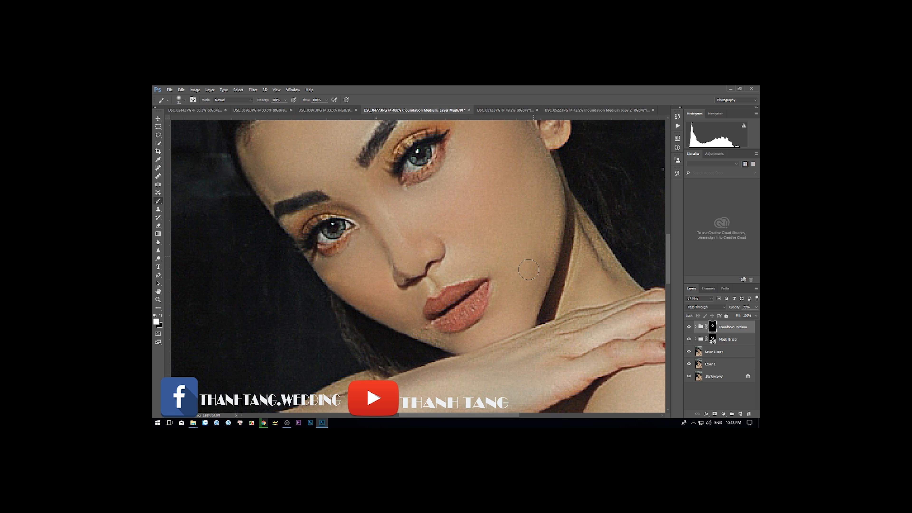
left_click_drag(544, 364, 542, 276)
mouse_move(392, 330)
left_mouse_down()
mouse_move(533, 255)
mouse_move(578, 268)
left_mouse_up()
With a larger brush, paint white on the Foundation Medium mask over the arms, legs and torso.
right_click(534, 253)
mouse_move(518, 266)
left_mouse_down()
mouse_move(312, 339)
mouse_move(419, 279)
mouse_move(433, 147)
left_mouse_up()
left_click_drag(353, 333, 383, 212)
mouse_move(656, 132)
left_mouse_down()
mouse_move(501, 208)
mouse_move(470, 410)
mouse_move(429, 337)
left_mouse_up()
left_click_drag(620, 285, 453, 317)
left_click_drag(634, 144, 499, 123)
left_click_drag(508, 291, 515, 183)
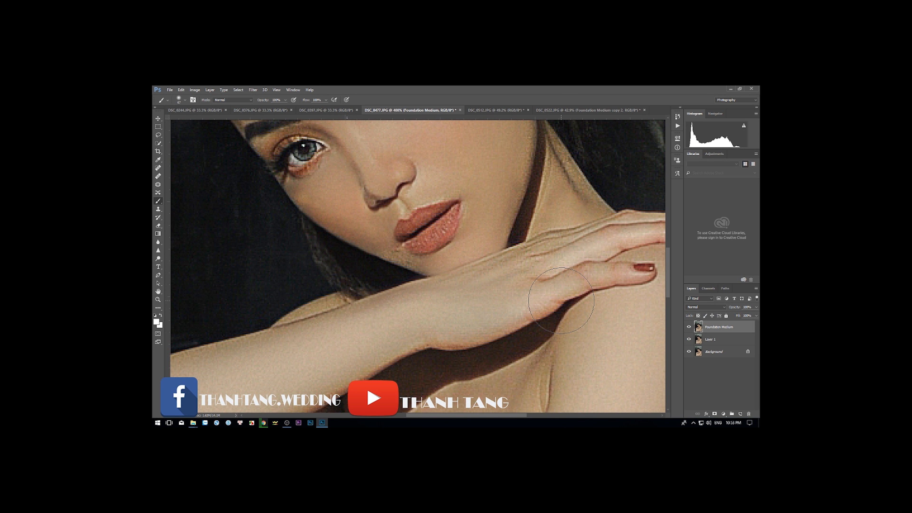
Duplicate the merged Foundation Medium layer and smooth its skin with the Portraiture filter's Smoothing: Normal preset.
key("ctrl+j")
left_click(252, 90)
mouse_move(267, 223)
left_click(350, 228)
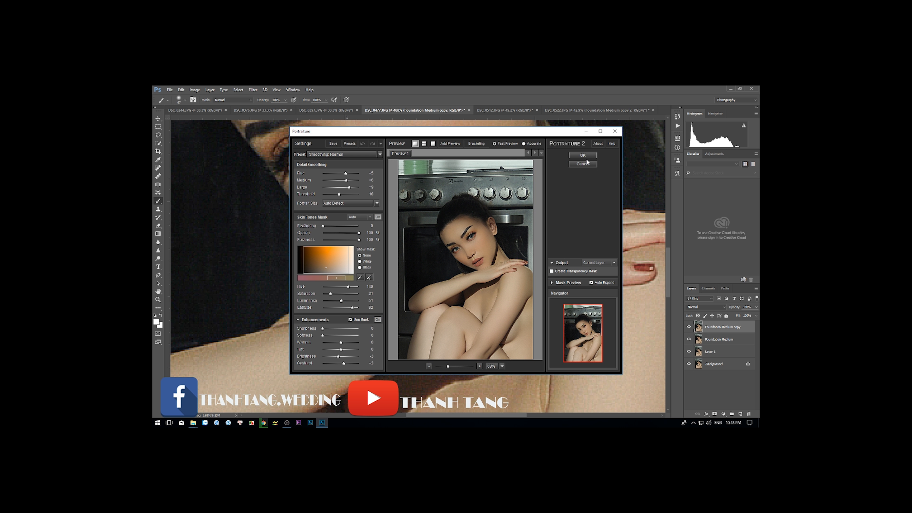
left_click(587, 157)
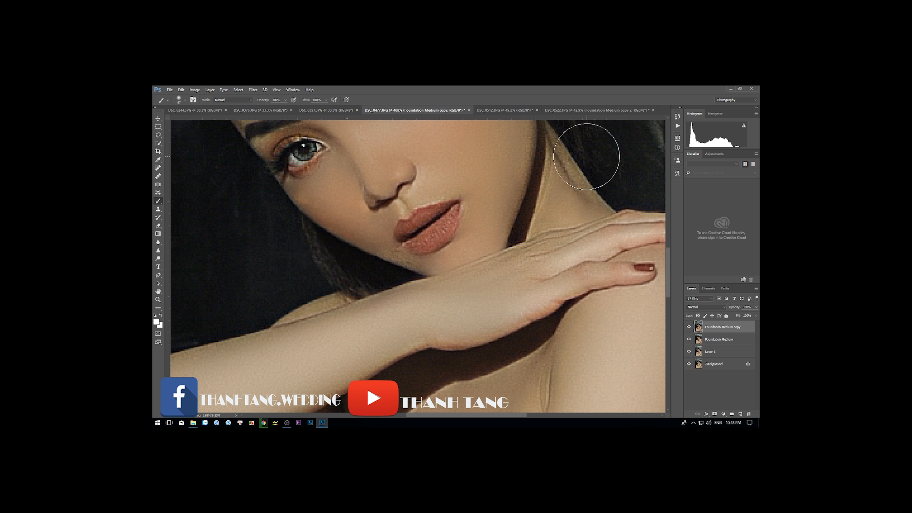
Duplicate the smoothed layer and apply the Portraiture filter again to the new copy.
key("ctrl+j")
key("ctrl+f")
key("ctrl+1")
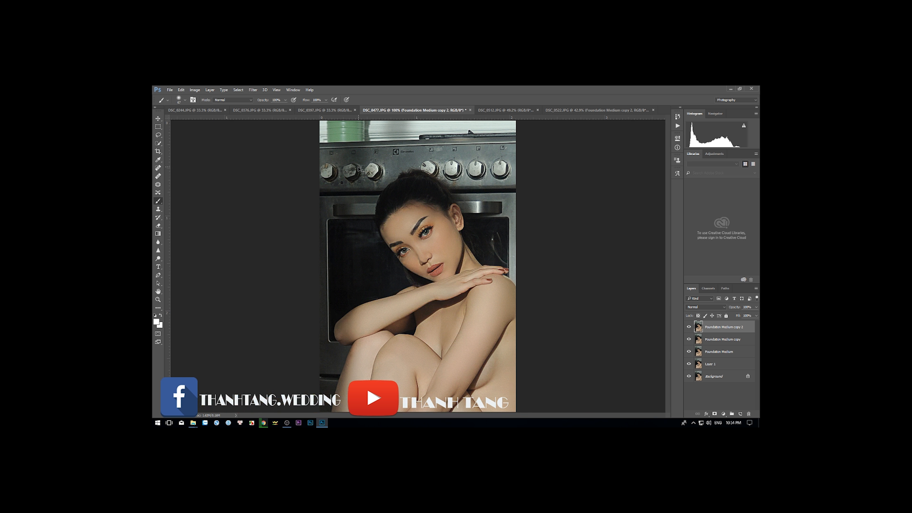
left_click(253, 90)
mouse_move(267, 223)
left_click(350, 228)
left_click(591, 156)
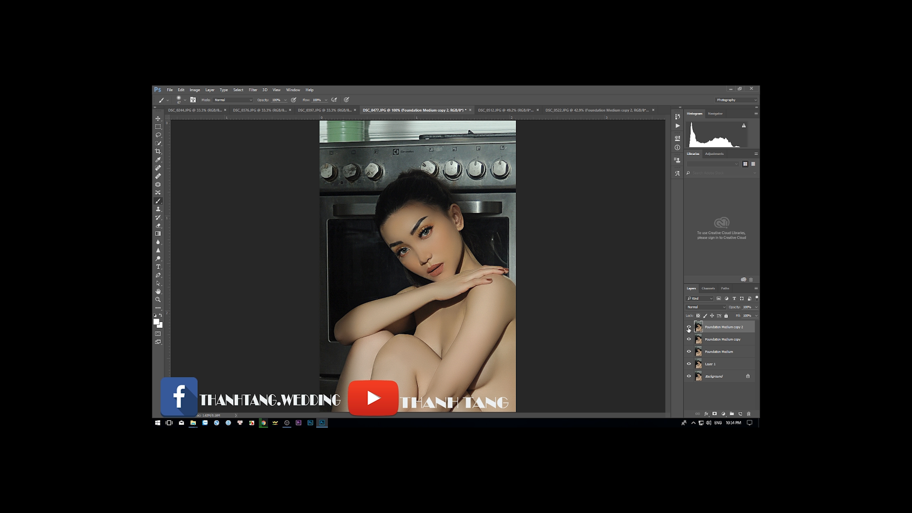
Duplicate the top layer and apply a saved preset to it in the Camera Raw filter.
key("ctrl+j")
key("ctrl+shift+a")
left_click(727, 145)
scroll(690, 236, "down", 2)
left_click(688, 237)
Set the tone curve to Highlights -14, Darks +26 and Shadows +8, and soften the vignette's amount and midpoint.
left_click(679, 145)
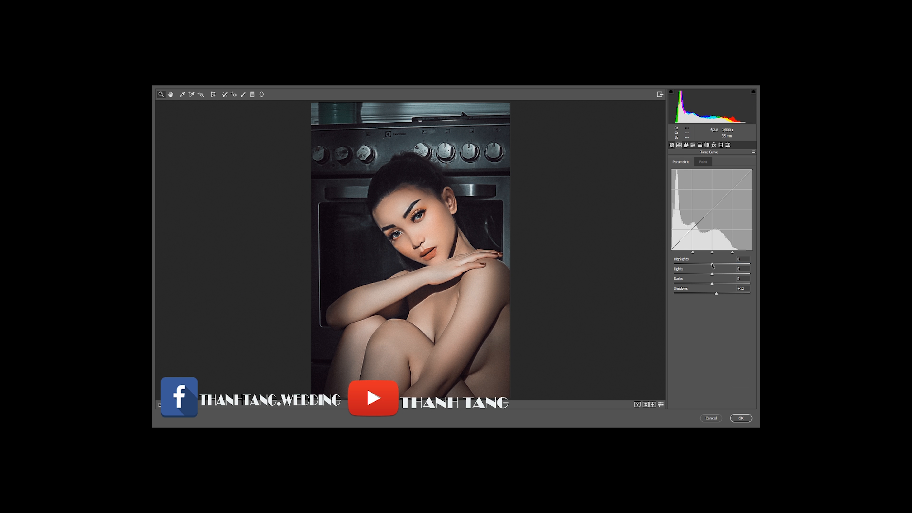
left_click_drag(712, 284, 722, 283)
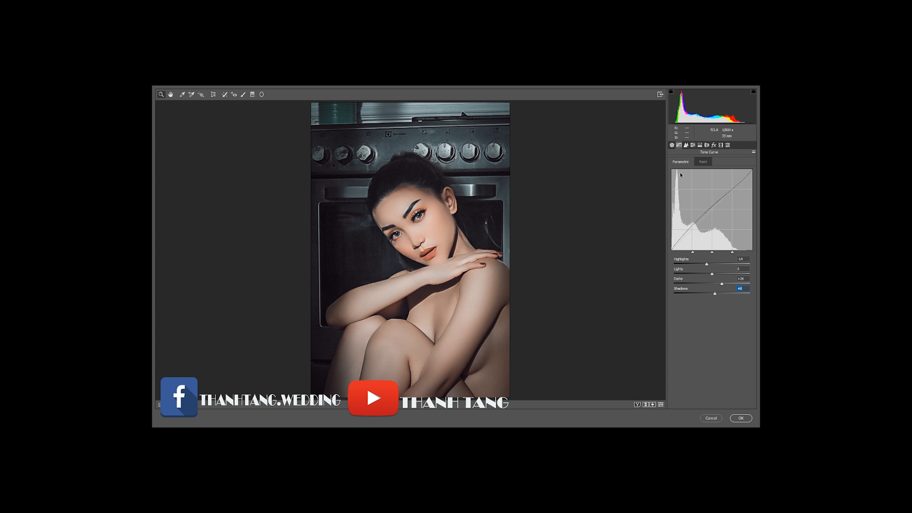
left_click(714, 145)
mouse_move(686, 227)
left_mouse_down()
mouse_move(705, 227)
mouse_move(697, 227)
left_mouse_up()
mouse_move(693, 237)
left_mouse_down()
mouse_move(702, 238)
mouse_move(694, 249)
mouse_move(709, 237)
left_mouse_up()
Set the Oranges saturation to +3, compare before and after views, and apply the Camera Raw grading.
left_click(679, 145)
left_click(672, 144)
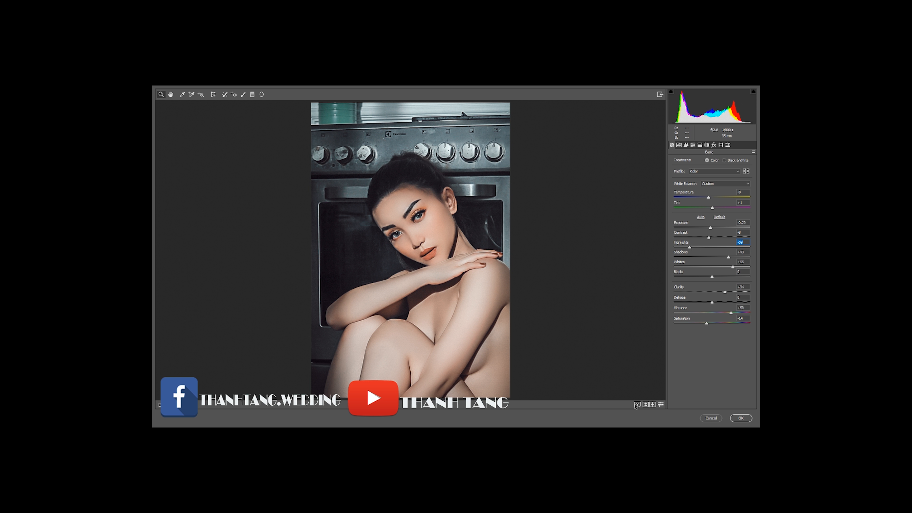
left_click(637, 405)
left_click(693, 144)
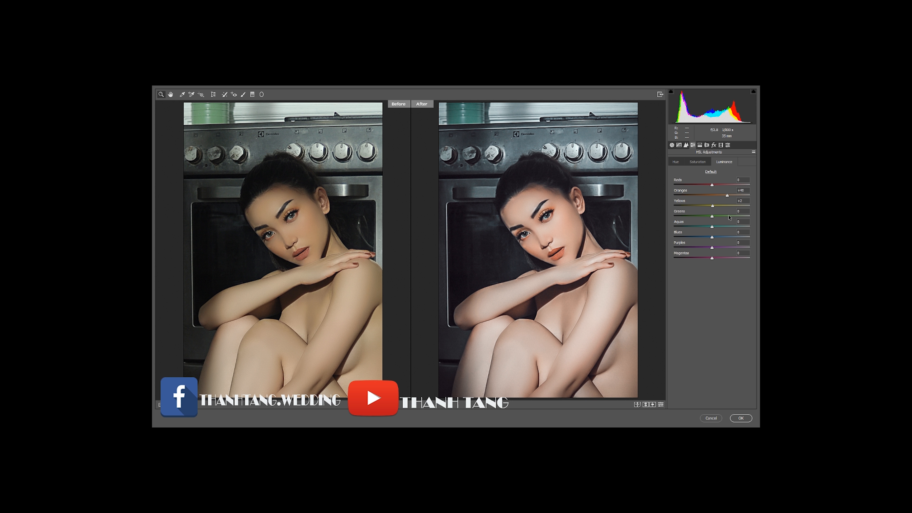
left_click(697, 162)
left_click(717, 195)
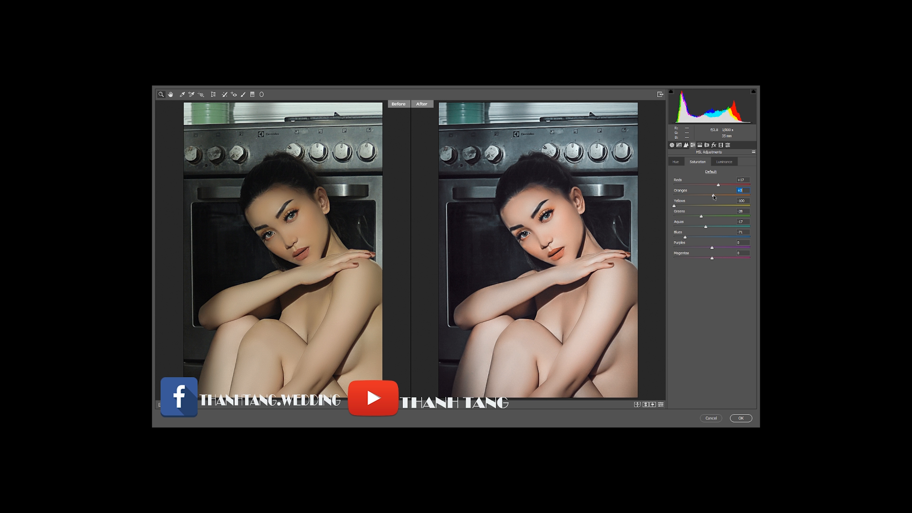
left_click(724, 162)
left_click(741, 418)
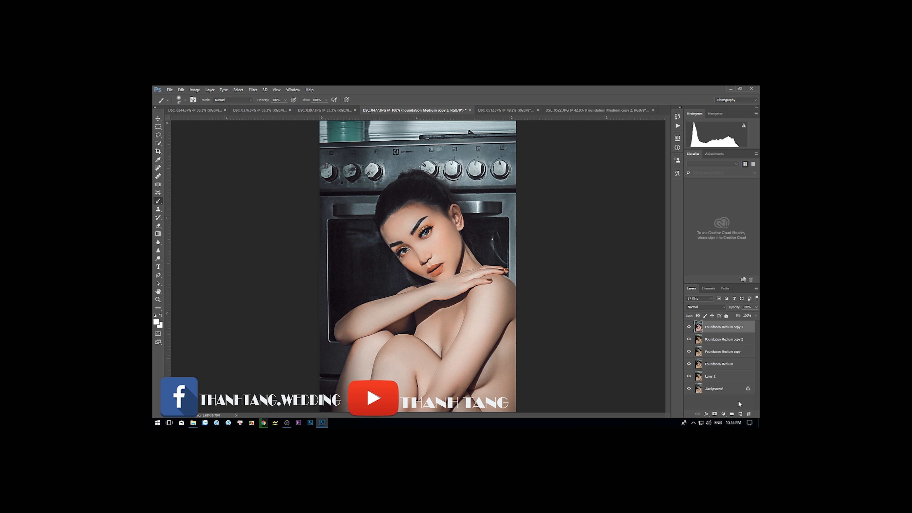
Switch to Chrome and download the song Siêu Nhân Gao in the standard 128 kbps quality.
left_click(739, 88)
left_click(448, 90)
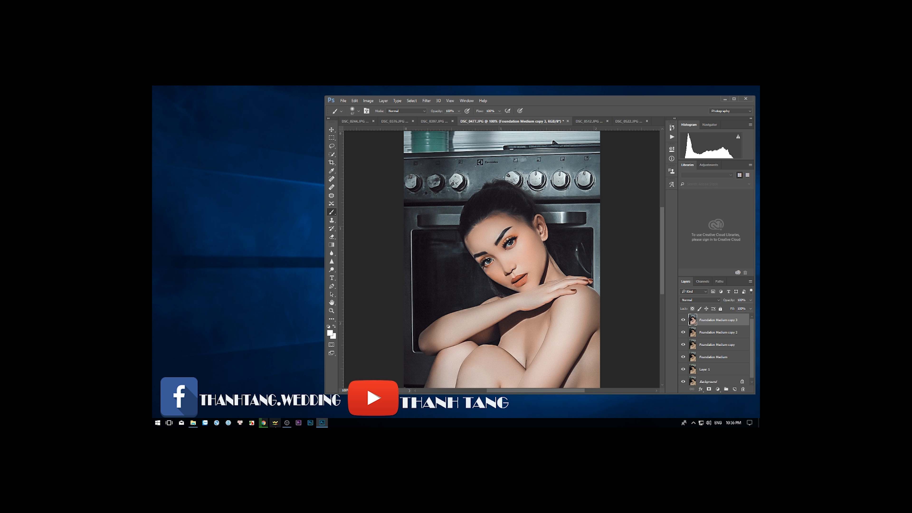
left_click(263, 423)
left_click(230, 100)
left_click(191, 100)
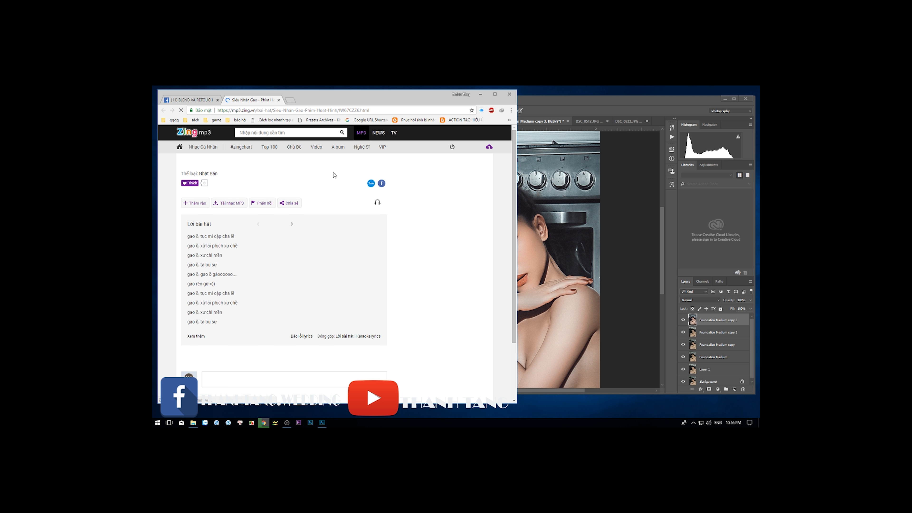
left_click(232, 290)
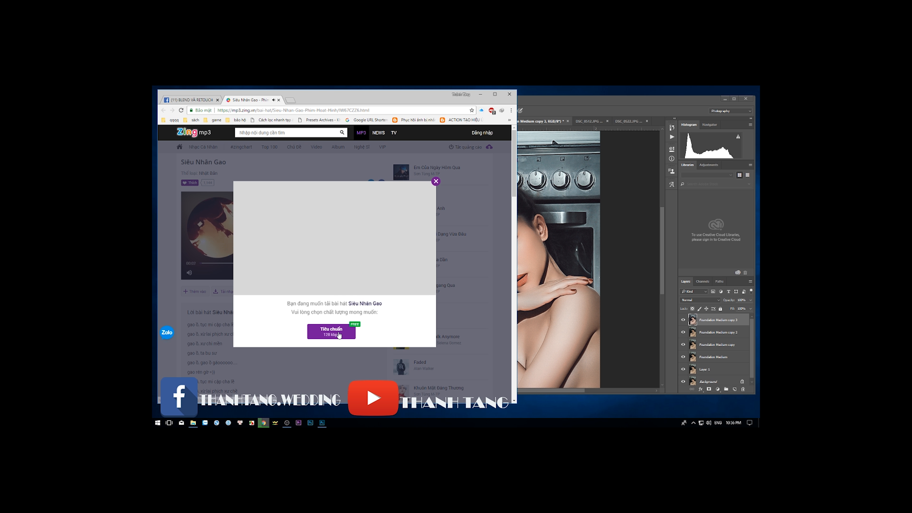
left_click(337, 335)
Switch to OBS, choose the downloaded song as the media source's file, and return to the maximized Photoshop window.
left_click(704, 388)
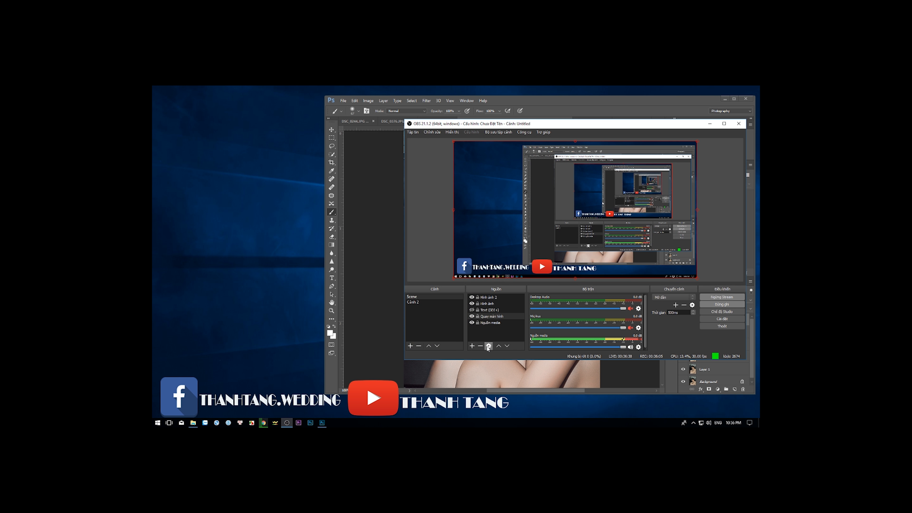
left_click(659, 281)
left_click(180, 205)
scroll(434, 288, "down", 2)
left_click(434, 347)
left_click(706, 408)
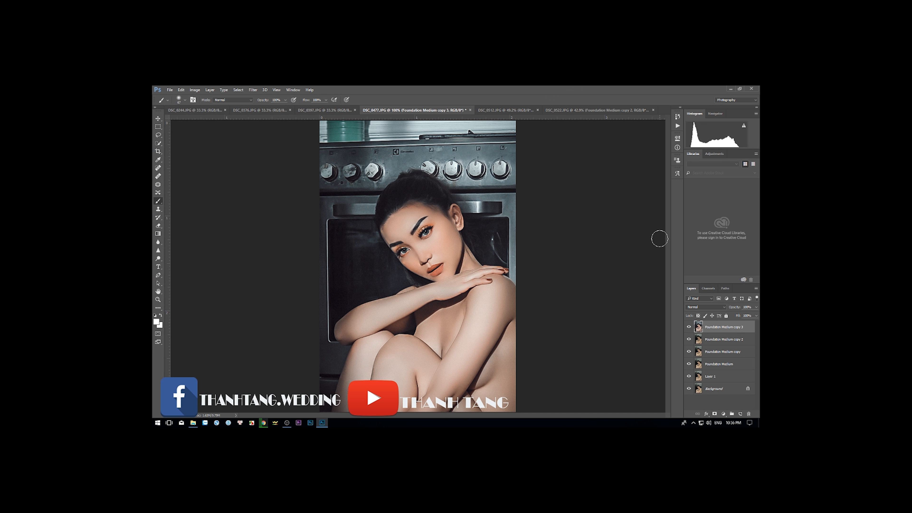
Duplicate the background layer of DSC_0397.JPG and apply the High Pass filter to the copy.
left_click(329, 110)
key("ctrl+j")
scroll(436, 180, "up", 6)
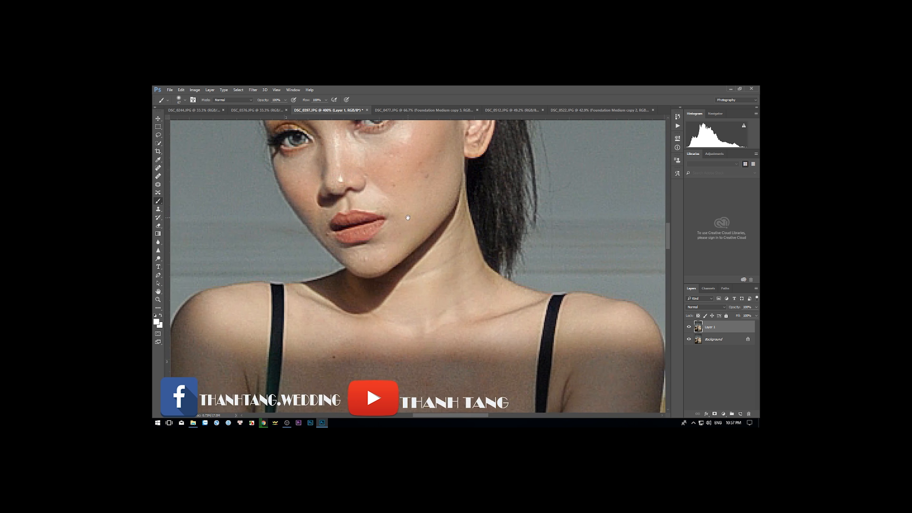
scroll(407, 218, "up", 3)
left_click(253, 90)
mouse_move(266, 214)
left_click(348, 221)
left_click(491, 175)
Set the High Pass layer's blend mode to Soft Light and merge it down into the background.
left_click(706, 307)
left_click(697, 245)
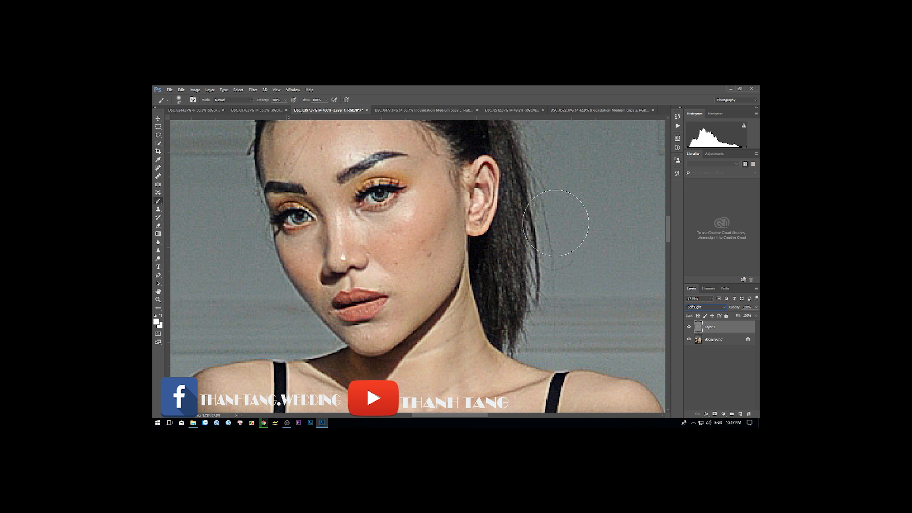
key("ctrl+e")
Duplicate the sharpened background and patch the blemishes on the forehead and cheek.
key("ctrl+j")
left_click(158, 184)
mouse_move(334, 129)
left_mouse_down()
mouse_move(359, 244)
mouse_move(374, 239)
left_mouse_up()
mouse_move(366, 241)
left_mouse_down()
mouse_move(336, 240)
mouse_move(346, 249)
left_mouse_up()
left_click_drag(323, 266, 306, 290)
left_click_drag(316, 279, 358, 265)
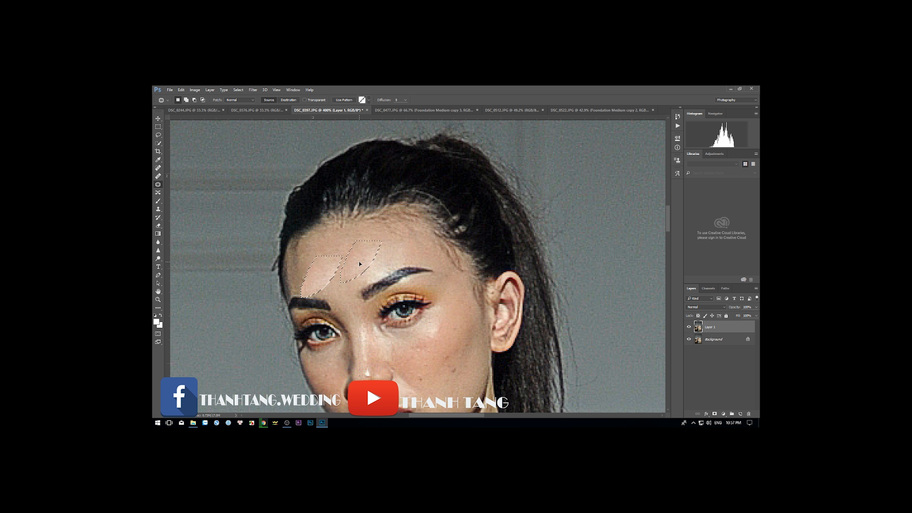
left_click_drag(458, 351, 368, 231)
left_click_drag(369, 230, 374, 247)
Patch the blemishes on the chin, chest, abdomen and thighs with clean nearby skin.
left_click_drag(308, 346, 366, 195)
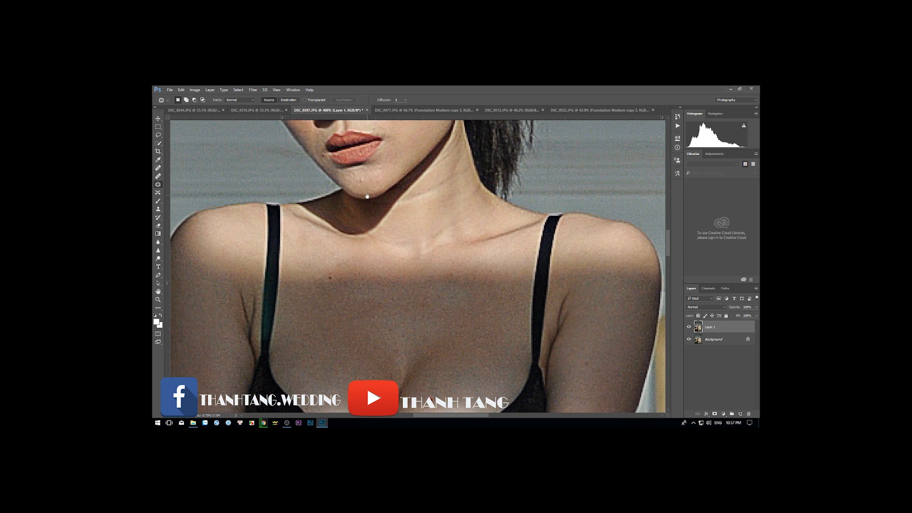
left_click_drag(335, 276, 329, 151)
left_click_drag(458, 247, 389, 301)
left_click_drag(518, 315, 475, 245)
left_click_drag(273, 370, 460, 144)
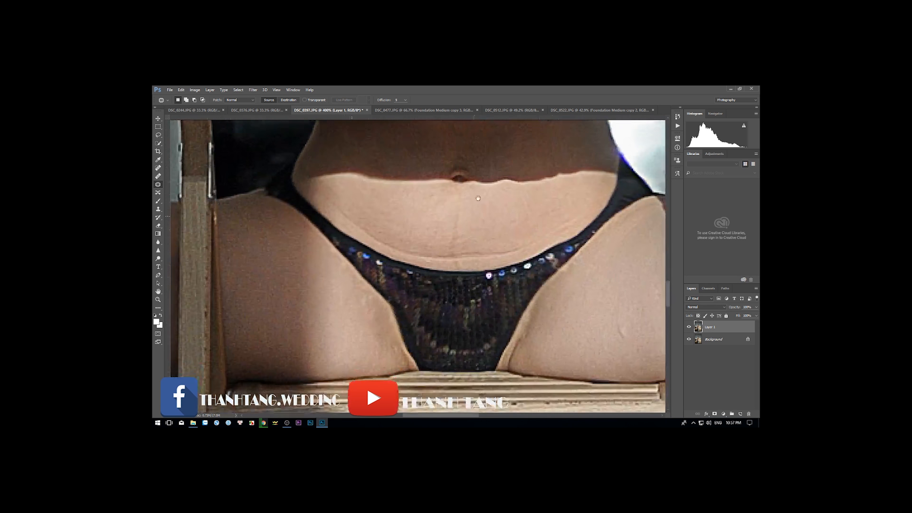
left_click_drag(201, 252, 503, 198)
left_click_drag(309, 200, 320, 341)
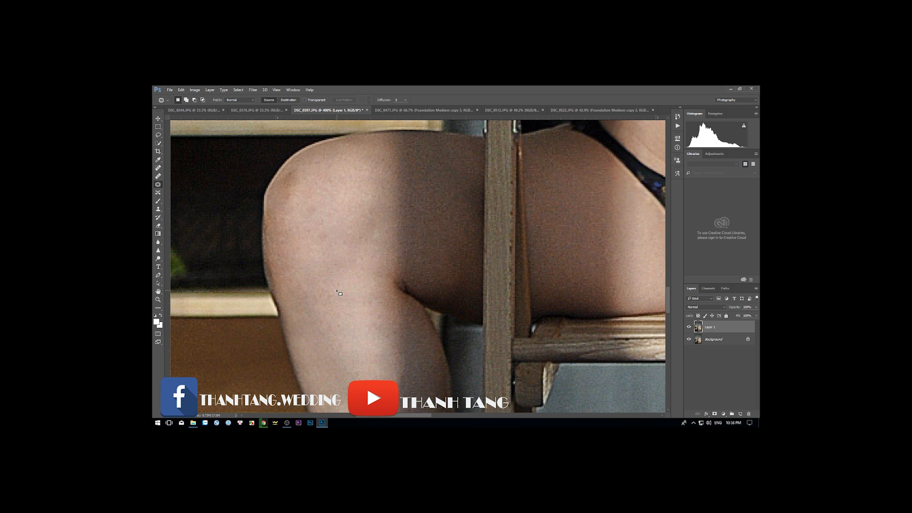
Patch the remaining marks on the knees and legs and clear the selection.
mouse_move(328, 216)
left_mouse_down()
mouse_move(284, 214)
mouse_move(363, 409)
left_mouse_up()
left_click_drag(359, 162, 438, 395)
left_click_drag(323, 151, 539, 367)
left_click_drag(564, 223, 567, 219)
mouse_move(593, 237)
left_mouse_down()
mouse_move(513, 263)
mouse_move(594, 264)
left_mouse_up()
key("ctrl+d")
left_click_drag(443, 227, 427, 126)
left_click_drag(344, 223, 359, 292)
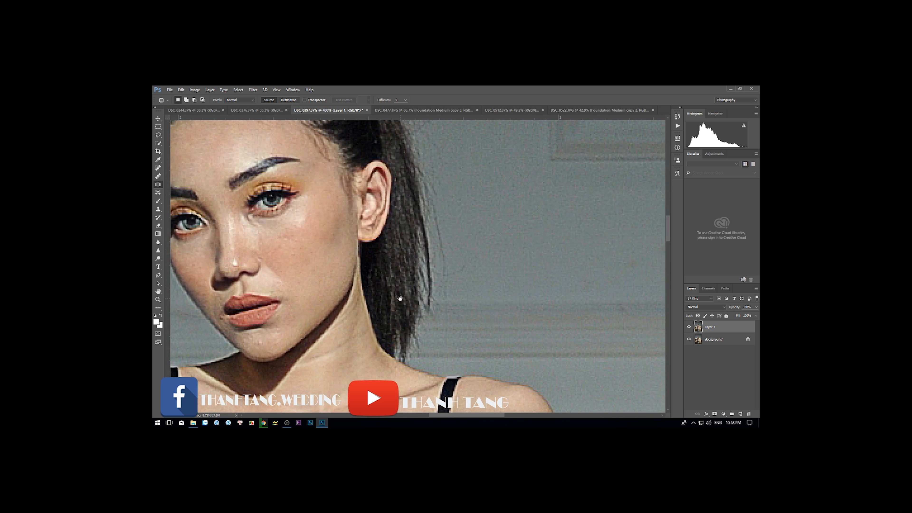
Run the skin eraser action from the saved retouching set on the patched photo.
left_click(677, 126)
left_click(632, 187)
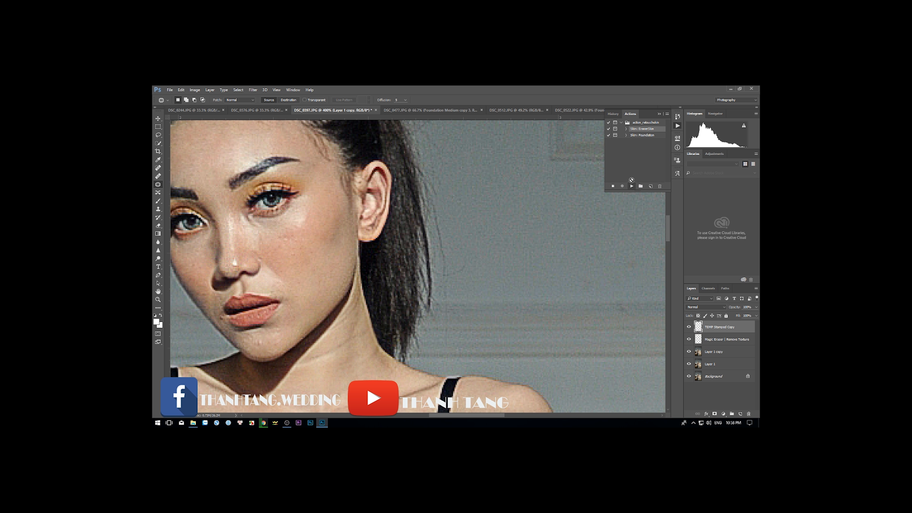
left_click(660, 114)
Resize the brush and paint white on the Magic Eraser mask over the forehead, cheeks and chin.
right_click(483, 232)
left_click_drag(251, 150, 511, 249)
left_click_drag(503, 212, 414, 239)
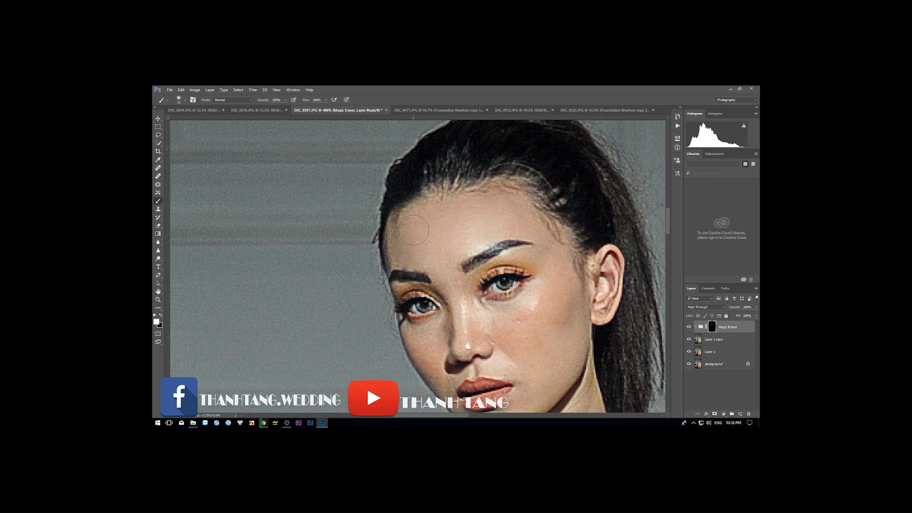
left_click_drag(546, 320, 510, 224)
right_click(518, 254)
left_click_drag(557, 271, 553, 271)
left_click_drag(451, 329, 493, 316)
Paint the Magic Eraser mask over the neck, chest and shoulders, adjusting the brush size to fit each area.
mouse_move(442, 229)
left_mouse_down()
mouse_move(412, 293)
mouse_move(299, 147)
left_mouse_up()
mouse_move(444, 223)
left_mouse_down()
mouse_move(389, 239)
mouse_move(392, 185)
left_mouse_up()
right_click(450, 263)
left_click_drag(487, 279, 498, 279)
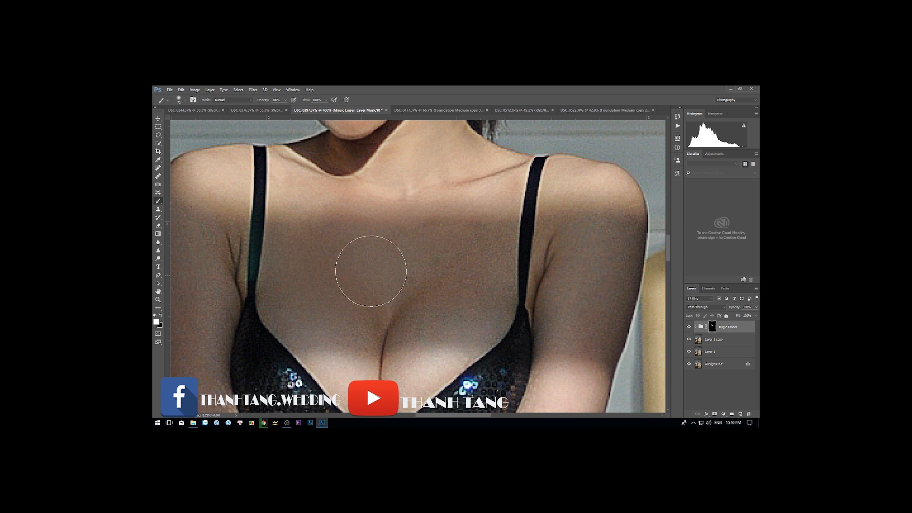
key("bracketleft")
key("bracketleft")
key("bracketleft")
key("bracketleft")
left_click_drag(584, 275, 563, 158)
left_click_drag(611, 201, 587, 252)
mouse_move(357, 248)
left_mouse_down()
mouse_move(389, 298)
mouse_move(540, 418)
left_mouse_up()
mouse_move(413, 203)
left_mouse_down()
mouse_move(402, 226)
mouse_move(378, 205)
left_mouse_up()
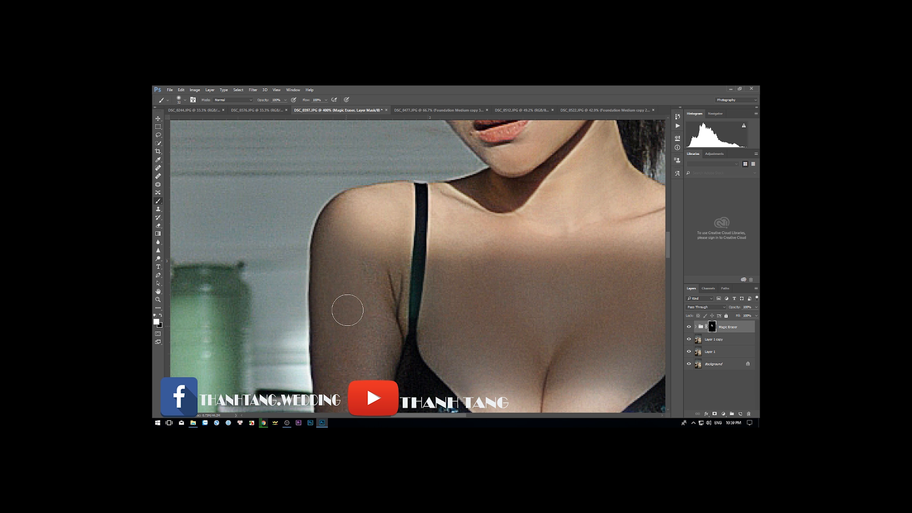
Paint the Magic Eraser mask over the arm beside the green jar and the lower leg beside the cabinet.
left_click_drag(358, 410, 364, 281)
left_click_drag(537, 382, 173, 269)
left_click_drag(190, 410, 240, 176)
left_click_drag(323, 391, 222, 167)
left_click_drag(417, 395, 316, 171)
left_click_drag(315, 312, 328, 251)
left_click_drag(328, 154, 338, 317)
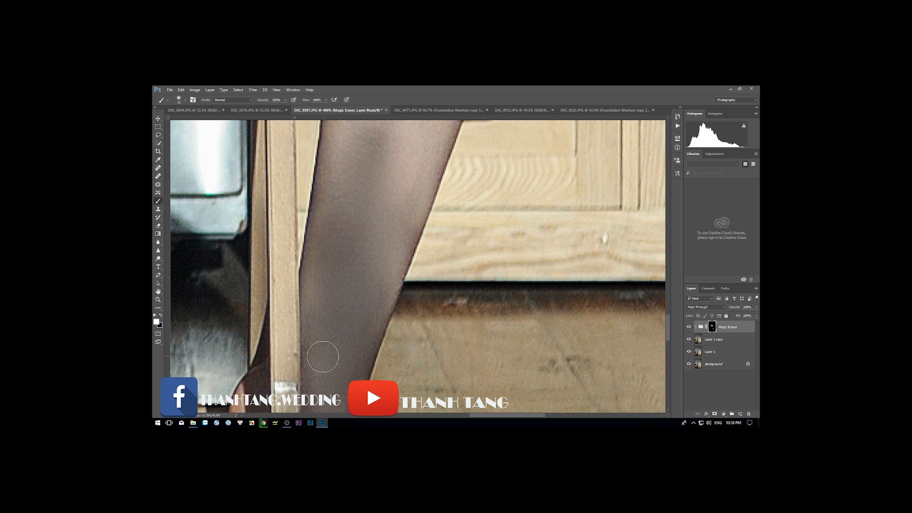
Paint the Magic Eraser mask over the knee and outer thigh in front of the wooden cabinet doors.
scroll(407, 207, "up", 5)
scroll(376, 259, "up", 8)
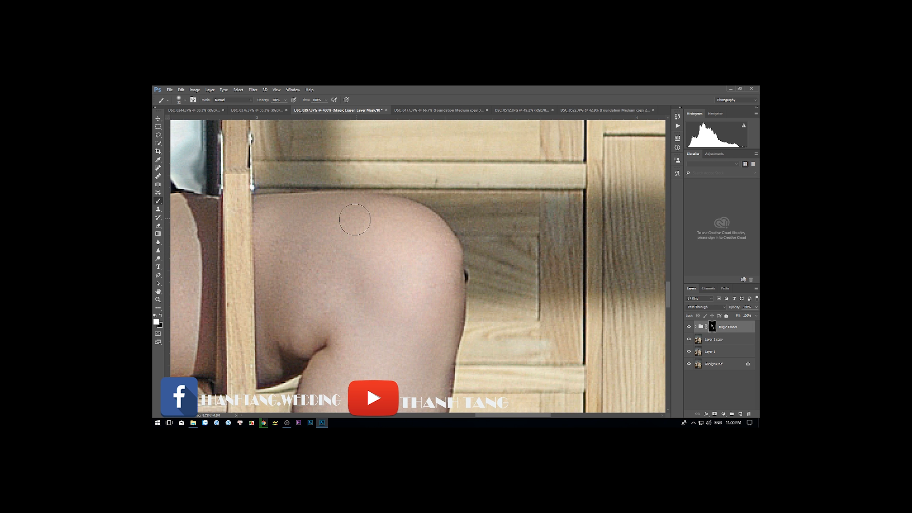
left_click_drag(442, 279, 558, 282)
mouse_move(308, 237)
left_mouse_down()
mouse_move(222, 304)
mouse_move(212, 266)
left_mouse_up()
mouse_move(446, 315)
left_mouse_down()
mouse_move(385, 230)
mouse_move(369, 149)
mouse_move(368, 202)
mouse_move(430, 318)
left_mouse_up()
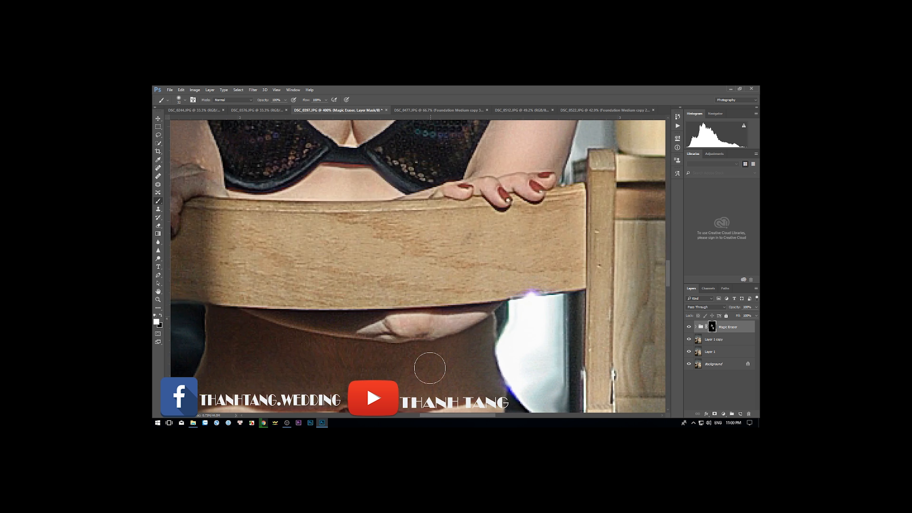
Paint the Magic Eraser mask over the abdomen and inner thighs.
left_click_drag(428, 367, 429, 210)
left_click_drag(258, 284, 397, 283)
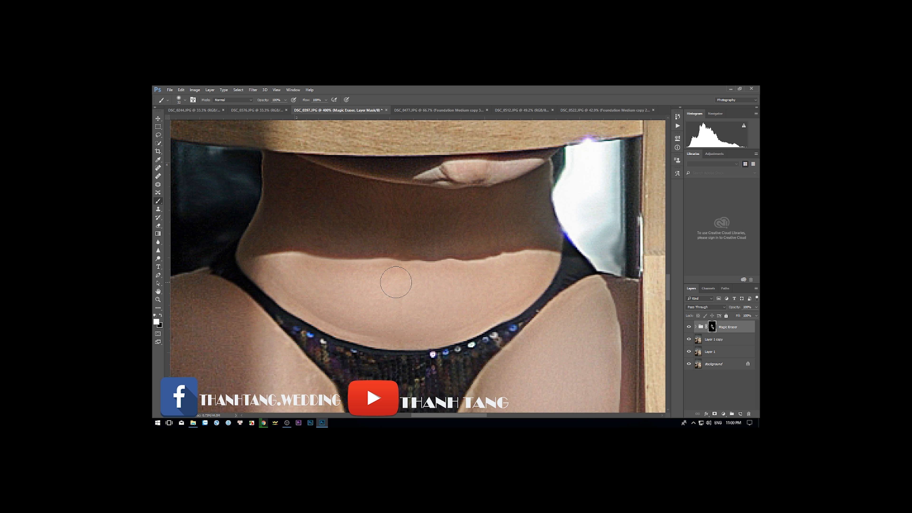
left_click_drag(310, 307, 525, 191)
left_click_drag(531, 265, 419, 221)
left_click_drag(300, 288, 428, 323)
mouse_move(357, 295)
left_mouse_down()
mouse_move(262, 259)
mouse_move(259, 360)
left_mouse_up()
Paint the Magic Eraser mask over the knee and lower leg on the open-shelf side.
left_click_drag(338, 351, 338, 226)
left_click_drag(262, 237, 298, 323)
left_click_drag(393, 335, 383, 262)
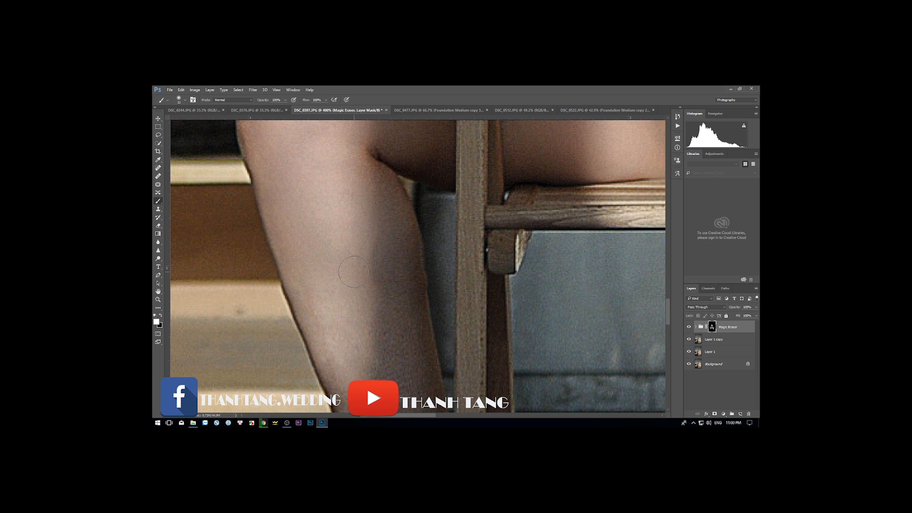
left_click_drag(363, 248, 349, 117)
left_click_drag(333, 237, 337, 313)
left_click_drag(399, 392, 387, 285)
left_click_drag(302, 122, 389, 409)
left_click_drag(372, 213, 372, 427)
left_click_drag(359, 269, 413, 264)
Run the Skin- Foundation action and paint the Foundation Medium mask over the face, chest and shoulders.
left_click_drag(605, 322, 284, 417)
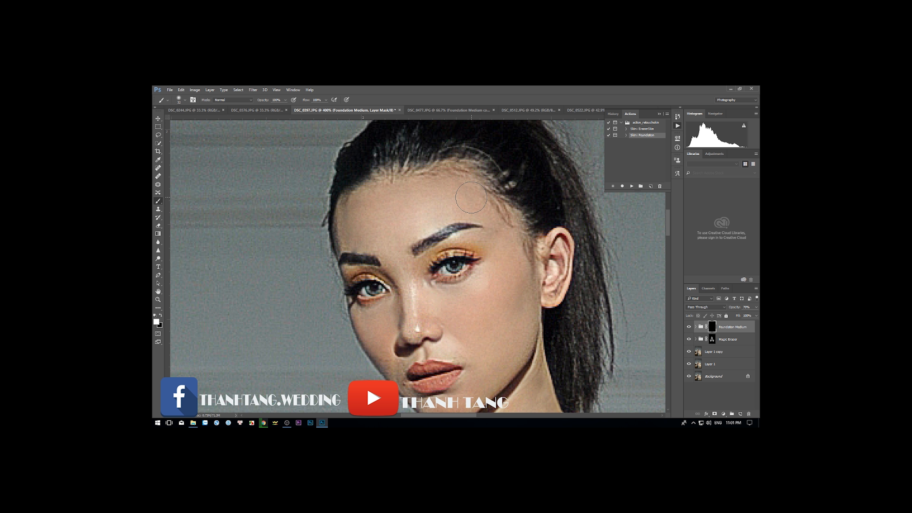
left_click_drag(471, 197, 365, 204)
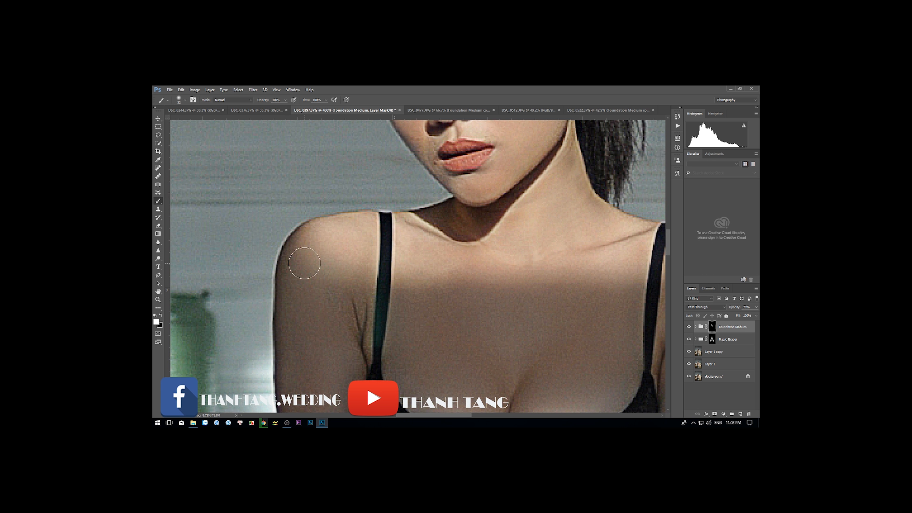
scroll(326, 332, "down", 3)
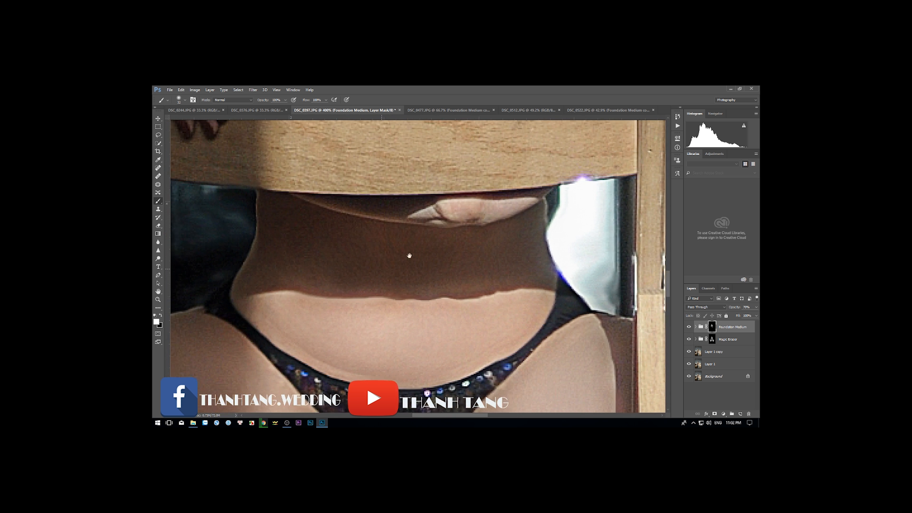
Paint the Foundation Medium mask over the abdomen, thighs and legs.
left_click_drag(409, 255, 431, 264)
left_click_drag(539, 359, 373, 151)
mouse_move(467, 144)
left_mouse_down()
mouse_move(407, 355)
mouse_move(407, 321)
left_mouse_up()
left_click_drag(492, 236, 488, 334)
left_click_drag(426, 136, 430, 244)
left_click_drag(318, 286, 503, 275)
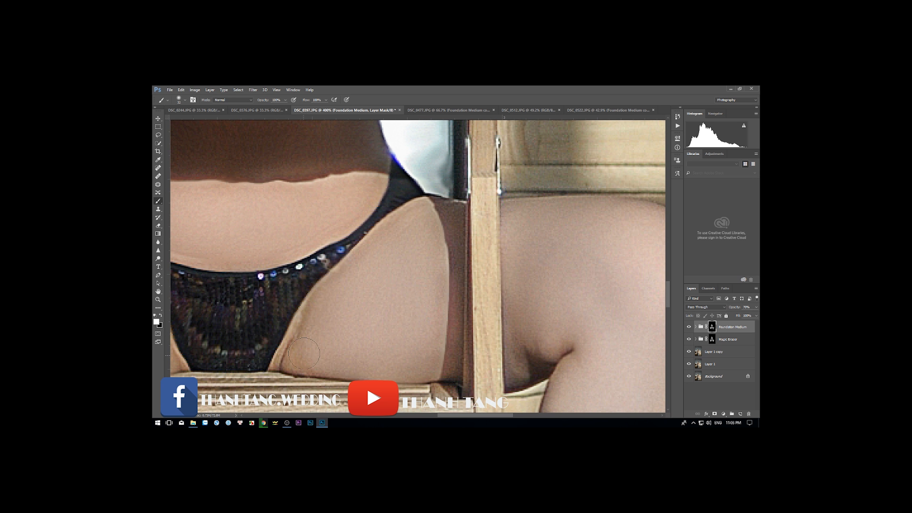
left_click_drag(264, 221, 366, 281)
Merge the Foundation Medium and Magic Eraser groups with Layer 1 copy into one layer.
key("ctrl+0")
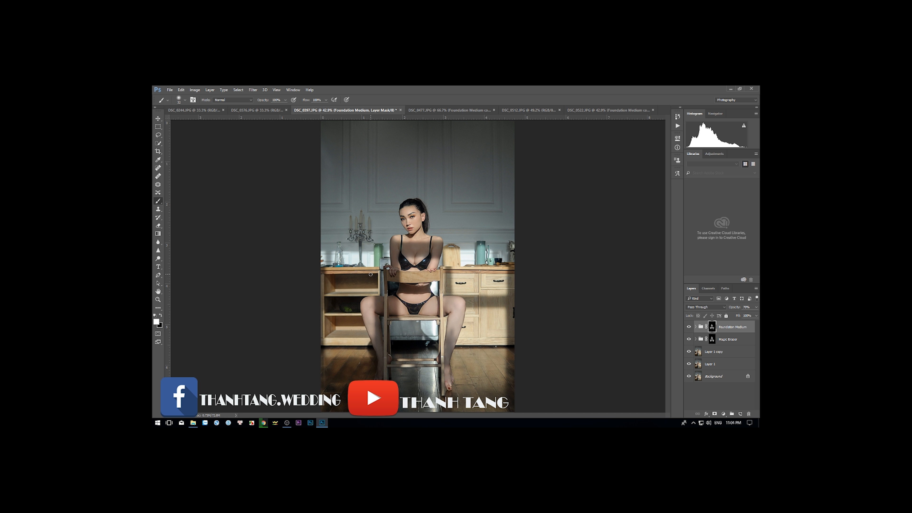
left_click(722, 349, "shift")
right_click(722, 349)
left_click(658, 318)
Duplicate the merged Foundation Medium layer and smooth the copy's skin with the Portraiture filter.
key("ctrl+j")
left_click(253, 89)
left_click(356, 223)
left_click(573, 161)
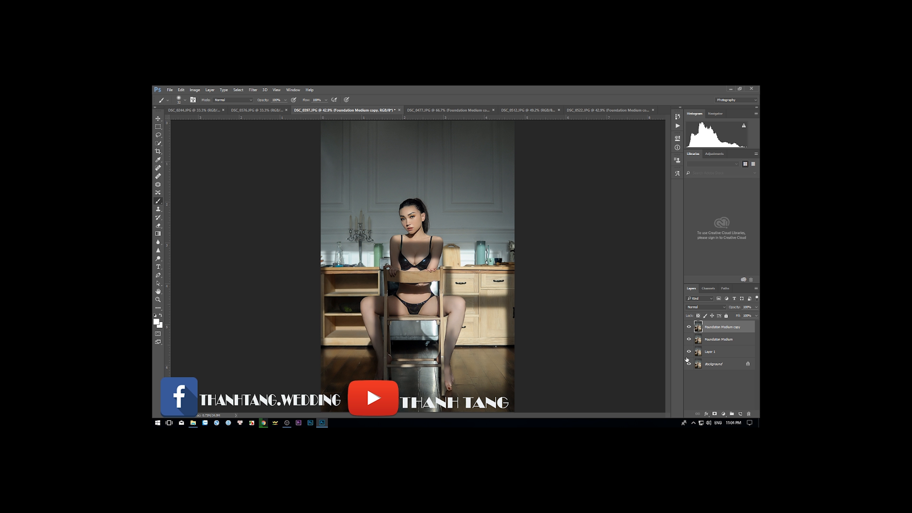
Duplicate the smoothed layer and apply the film 2 preset to it in the Camera Raw filter.
key("ctrl+shift+a")
left_click(727, 145)
left_click(691, 290)
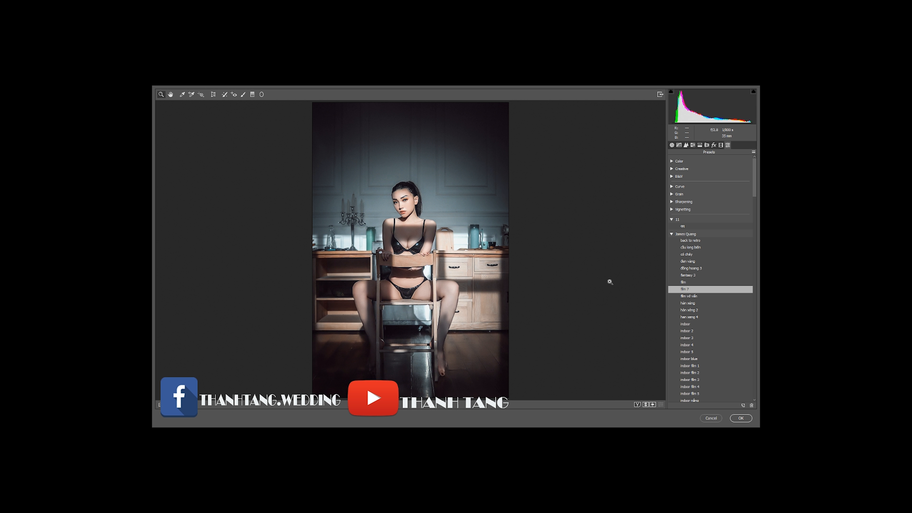
Fine-tune the tone curve and set the grain to Amount 4, Size 13 and Roughness 85.
left_click(678, 144)
mouse_move(712, 264)
left_mouse_down()
mouse_move(710, 293)
mouse_move(710, 274)
left_mouse_up()
left_click(693, 145)
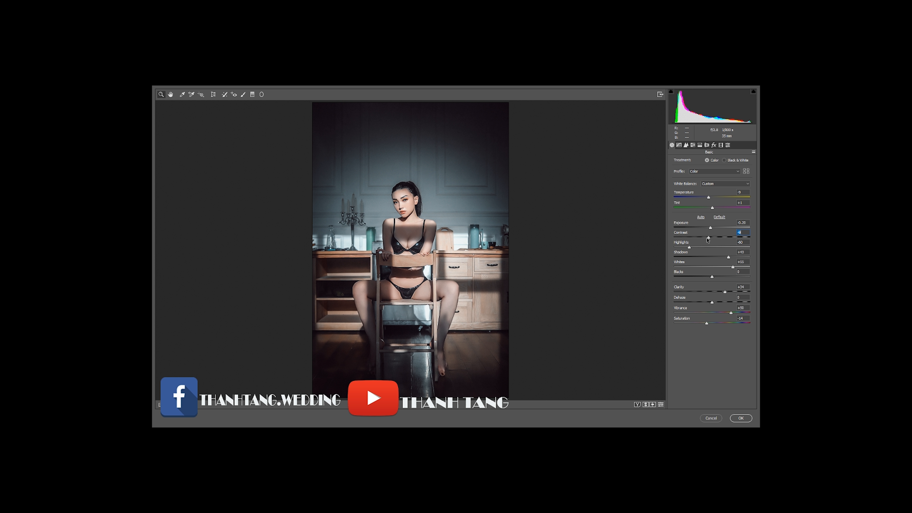
left_click(724, 162)
left_click(714, 145)
left_click_drag(675, 173, 677, 173)
left_click_drag(719, 183, 739, 194)
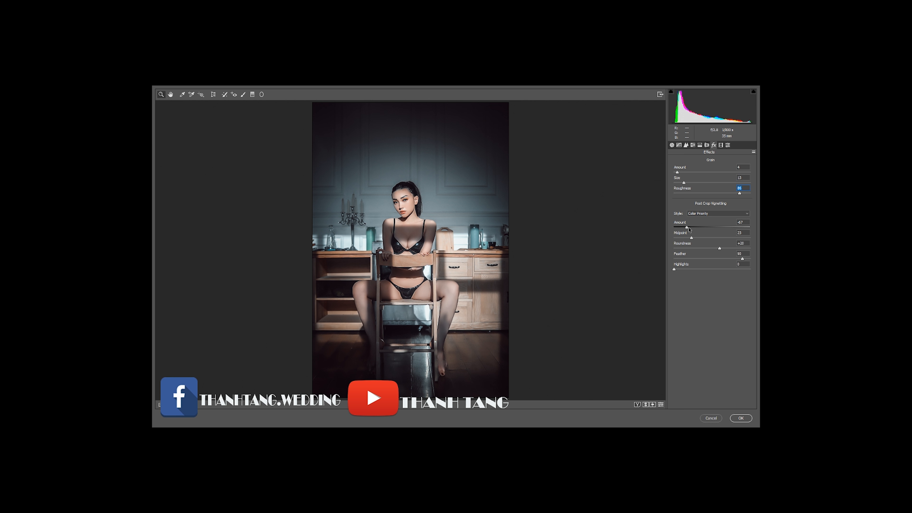
Set the vignette Amount to +13 and Midpoint to 6, set Shadows to +36, and apply the Camera Raw filter.
left_click_drag(687, 227, 717, 227)
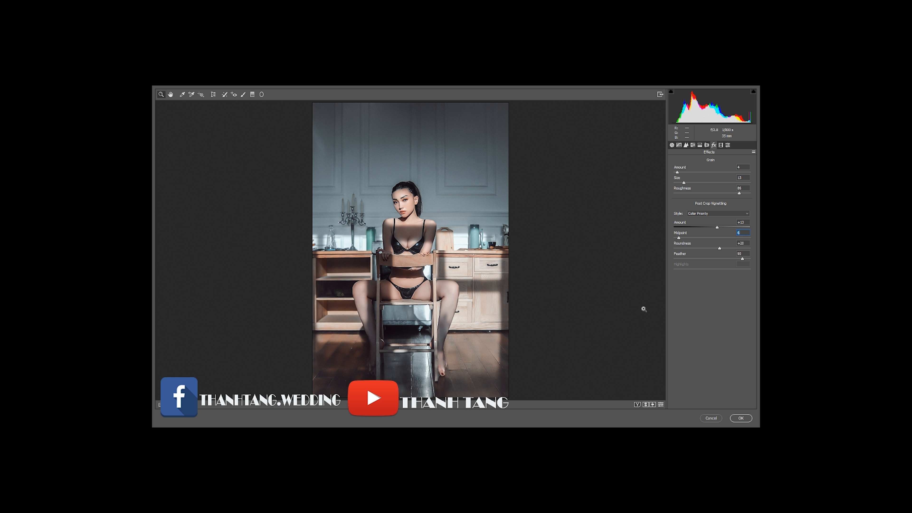
key("ctrl+alt+1")
key("q")
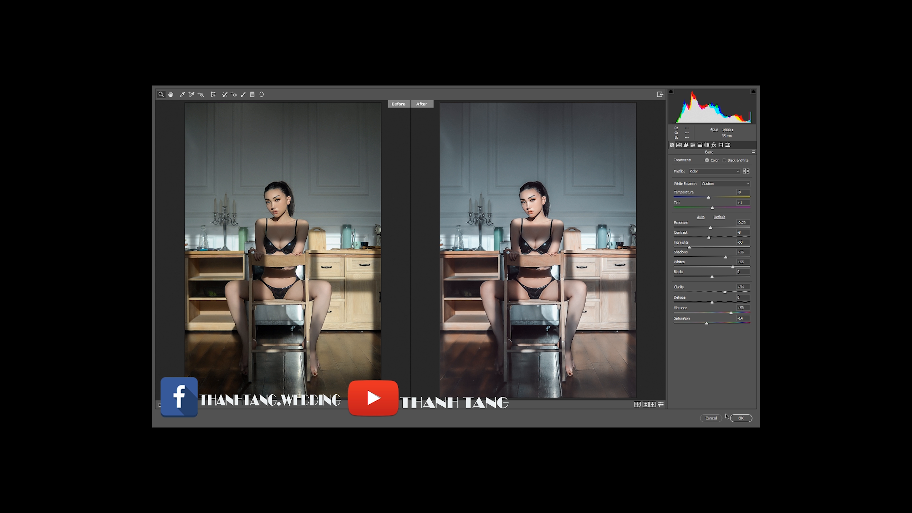
left_click(741, 418)
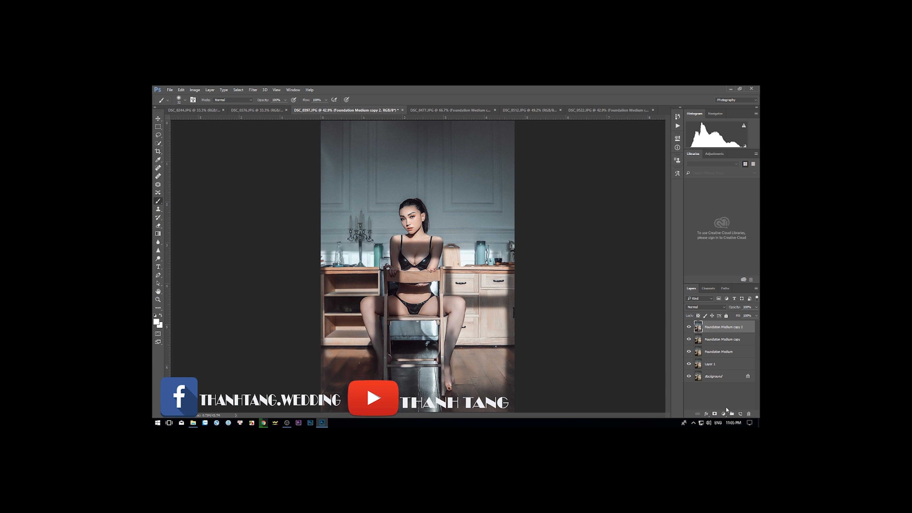
Close the two unretouched photos without saving them.
left_click(249, 112)
left_click(205, 110)
key("ctrl+w")
key("n")
key("ctrl+w")
key("n")
Arrange the four open photos in a 4-up layout and zoom DSC_0397.JPG out to 25%.
left_click(253, 90)
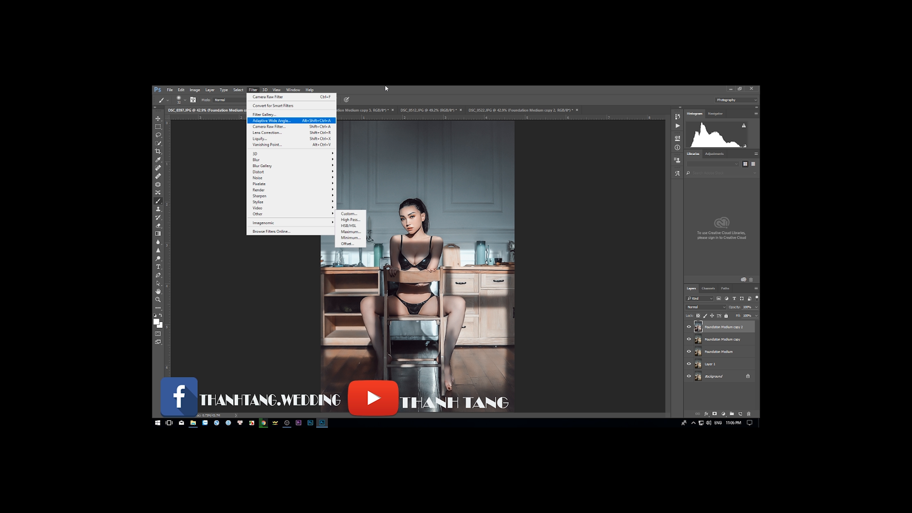
mouse_move(323, 94)
left_click(381, 138)
key("ctrl+minus")
key("ctrl+minus")
key("ctrl+minus")
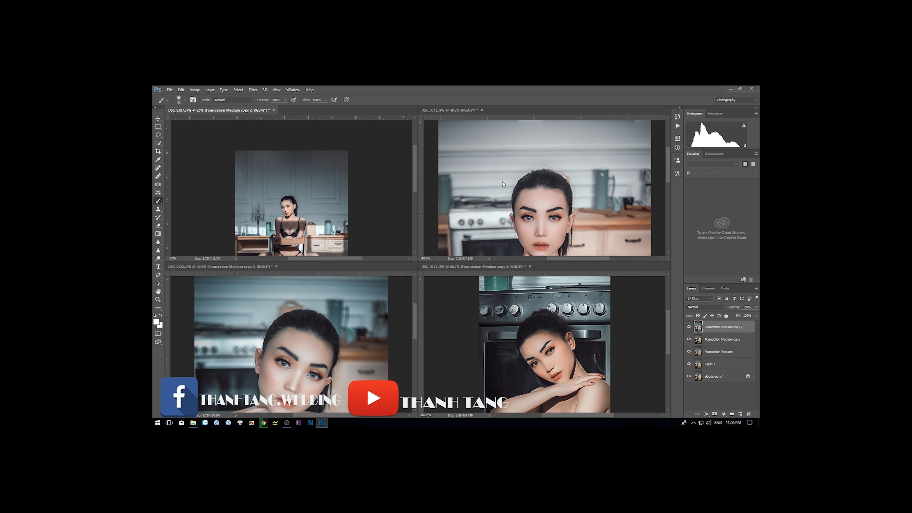
Zoom out the tiled photos to compare them as whole images, with DSC_0477.JPG at 33.3% and the other three at 16.7%.
left_click(544, 188)
key("ctrl+minus")
key("ctrl+minus")
key("ctrl+minus")
left_click(545, 342)
key("ctrl+minus")
key("ctrl+minus")
left_click(329, 346)
key("ctrl+minus")
key("ctrl+minus")
key("ctrl+minus")
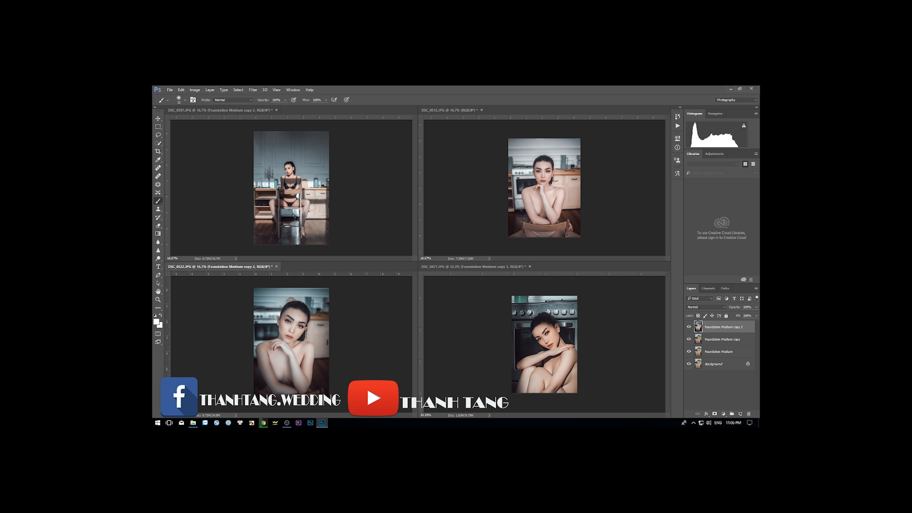